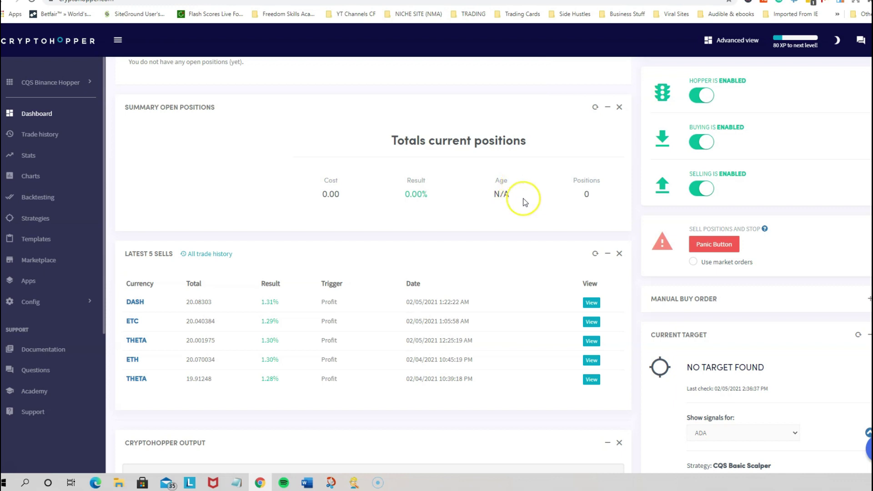
Review the dashboard's latest sells, Cryptohopper output, last signal output and current assets.
scroll(528, 234, down, 4)
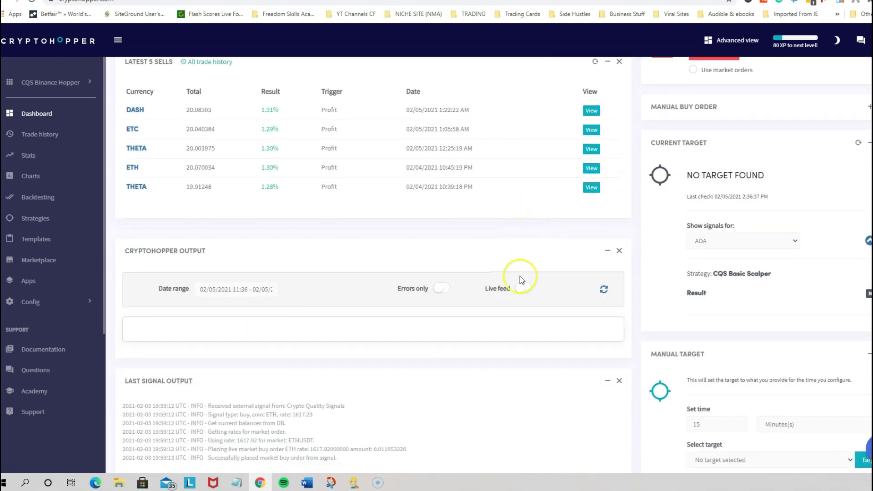
scroll(521, 291, down, 4)
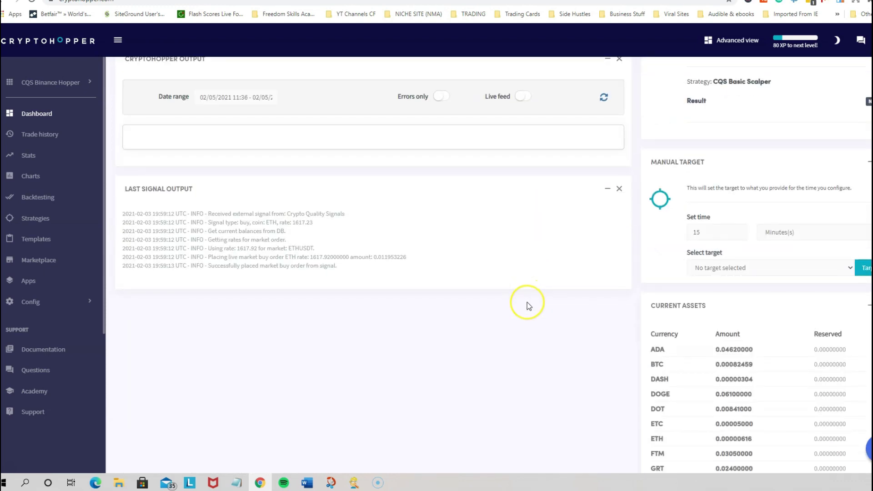
scroll(527, 305, down, 3)
scroll(528, 307, up, 4)
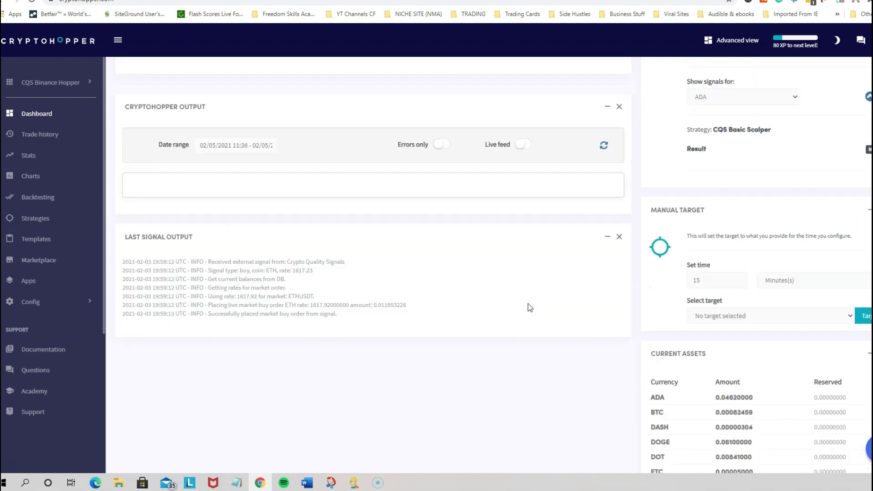
scroll(528, 304, up, 5)
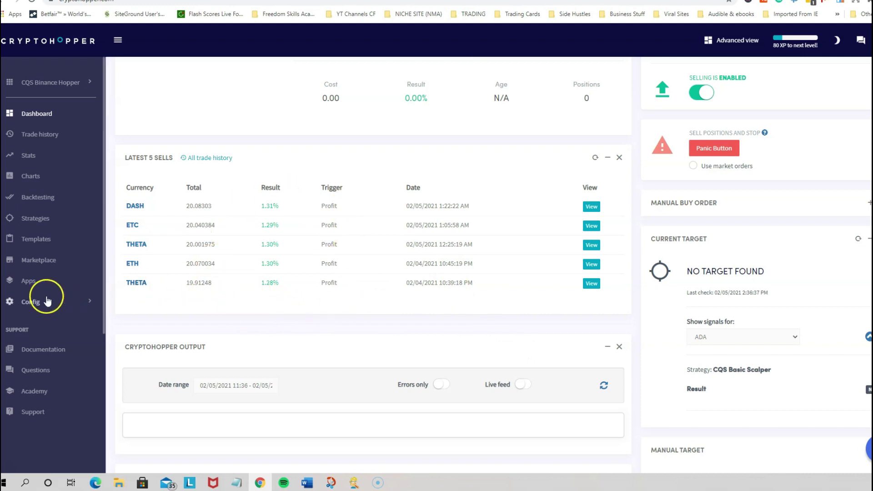
Open the Coins and amounts settings in the hopper's base configuration.
click(32, 302)
click(38, 323)
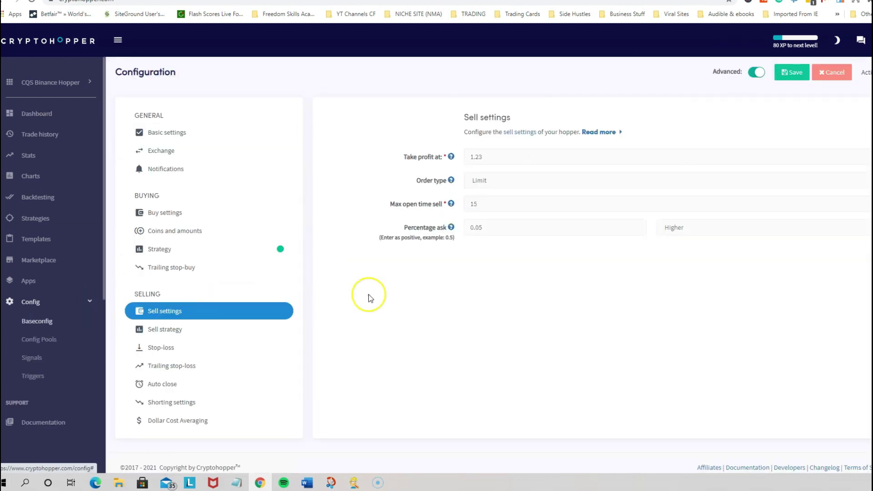
click(172, 230)
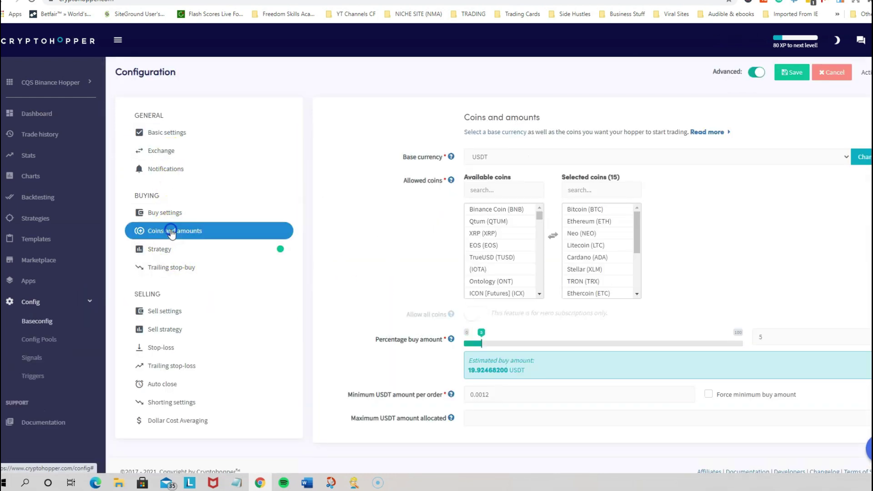
Examine the allowed coins, comparing the selected coins such as Bitcoin, Ethereum, Neo and Litecoin with the available ones.
click(580, 212)
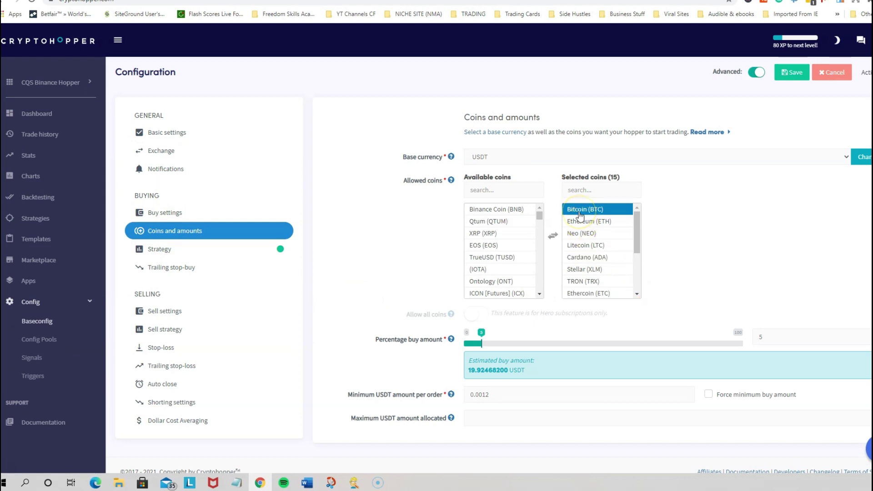
click(582, 221)
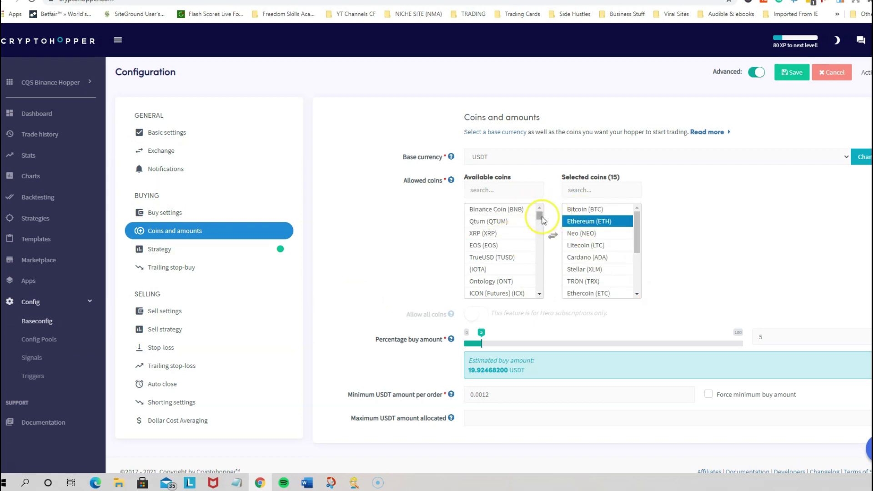
mouse_move(539, 215)
mouse_down()
mouse_move(540, 287)
mouse_move(540, 214)
mouse_up()
click(522, 210)
click(504, 221)
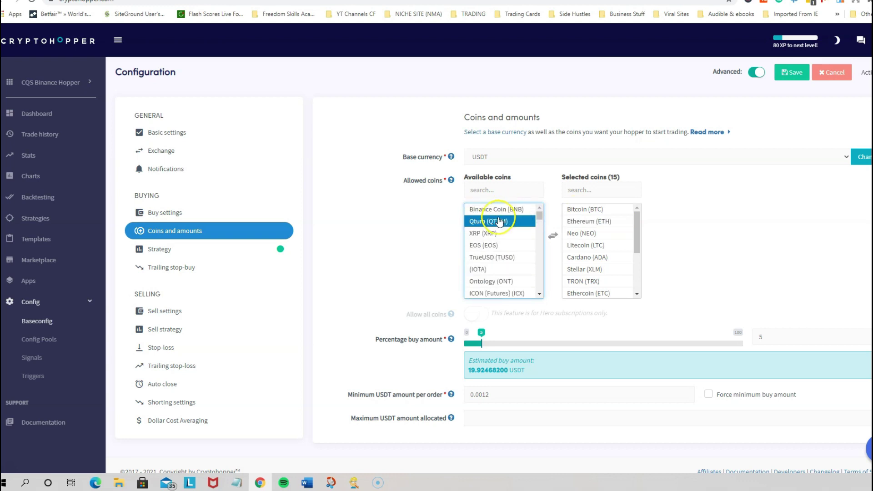
click(585, 209)
click(599, 258)
click(582, 210)
click(584, 280)
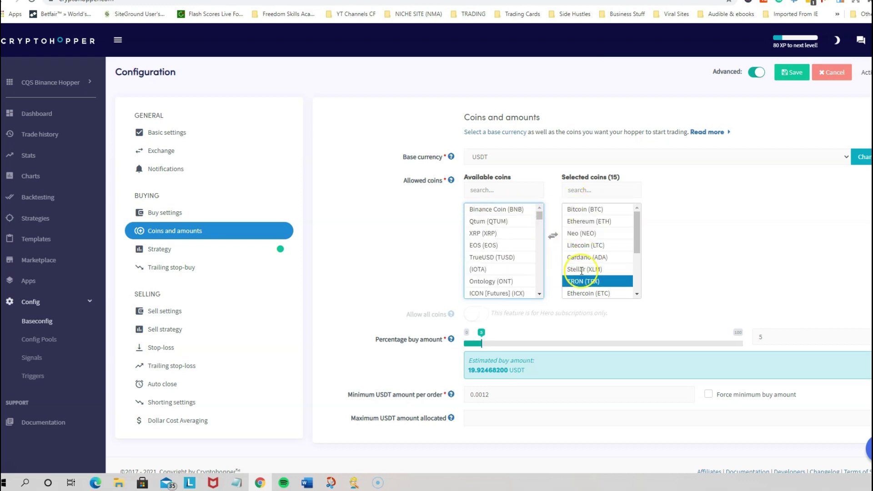
click(578, 233)
click(582, 245)
click(594, 234)
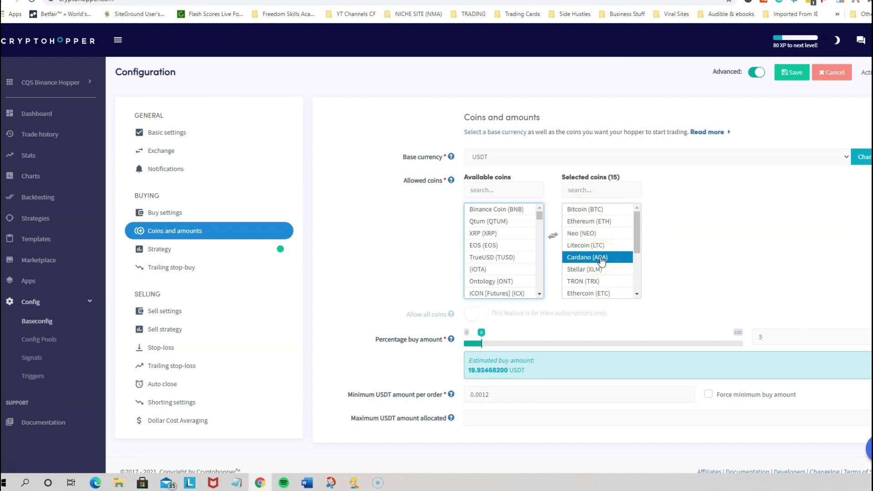
Look through the rest of the selected coins, down to OMG Network, THETA and GRT.
click(637, 244)
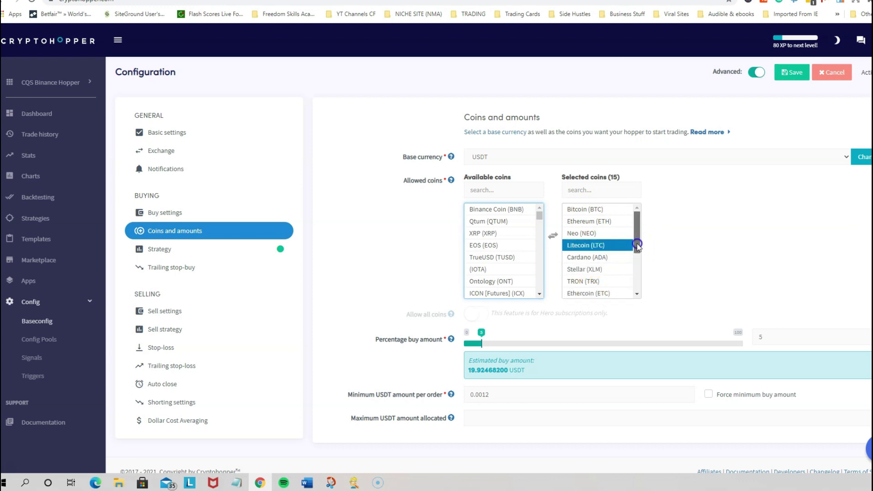
drag(637, 244, 630, 280)
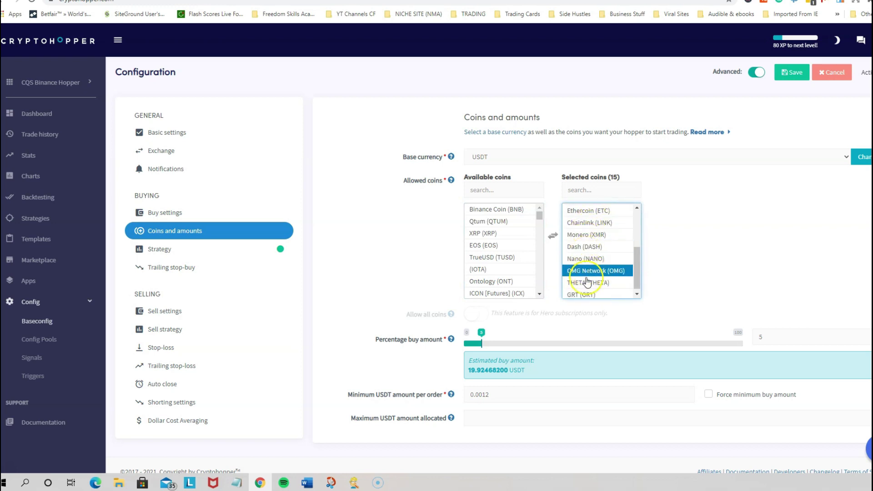
drag(633, 275, 668, 220)
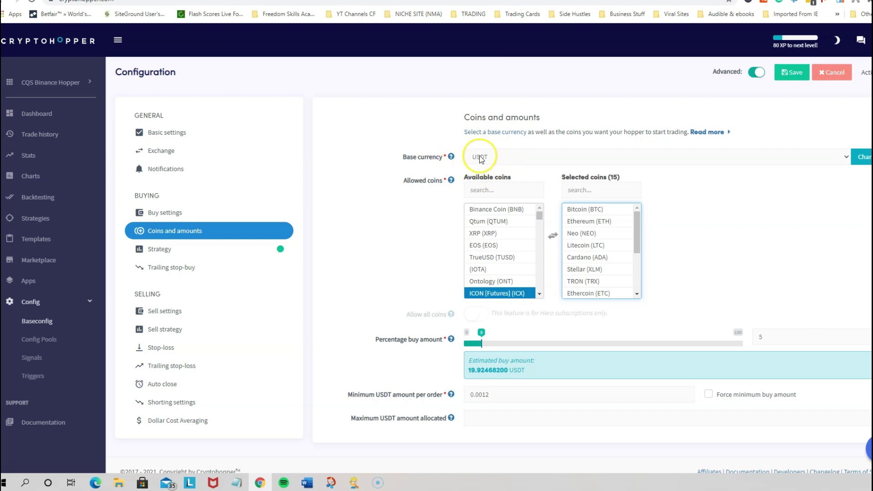
Go over the available coins, from Binance Coin and XRP to TrueUSD and IOTA.
click(489, 209)
click(484, 232)
click(485, 257)
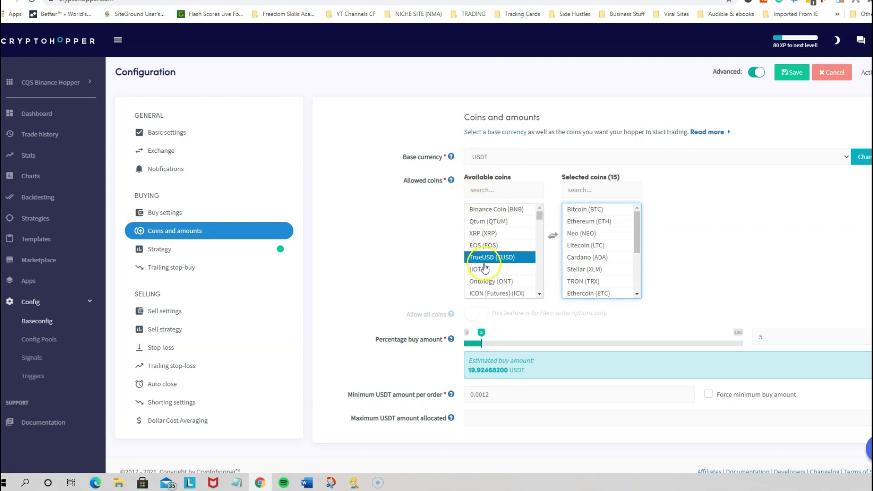
click(484, 268)
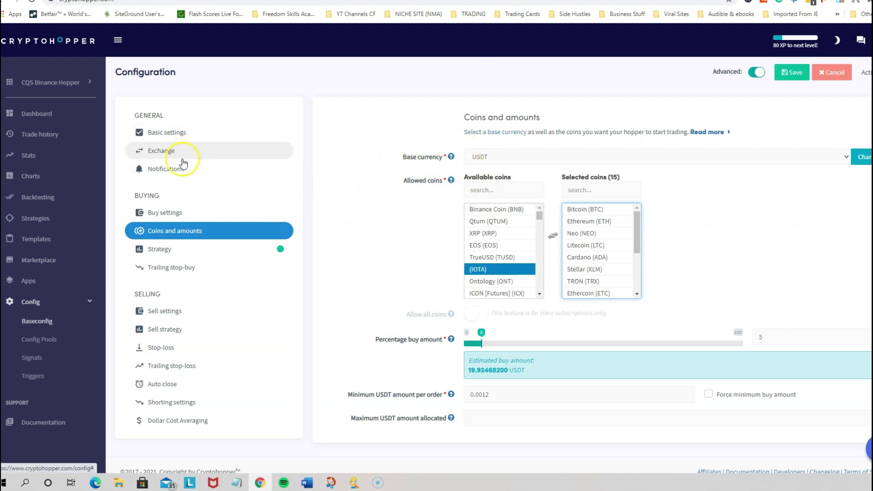
Open the hopper's statistics and inspect the first data point of the total USDT in assets chart.
click(26, 156)
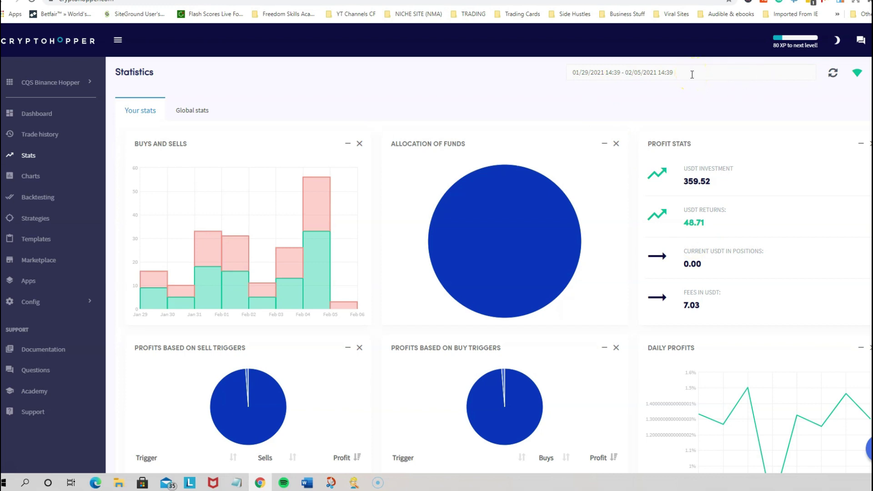
scroll(541, 236, down, 6)
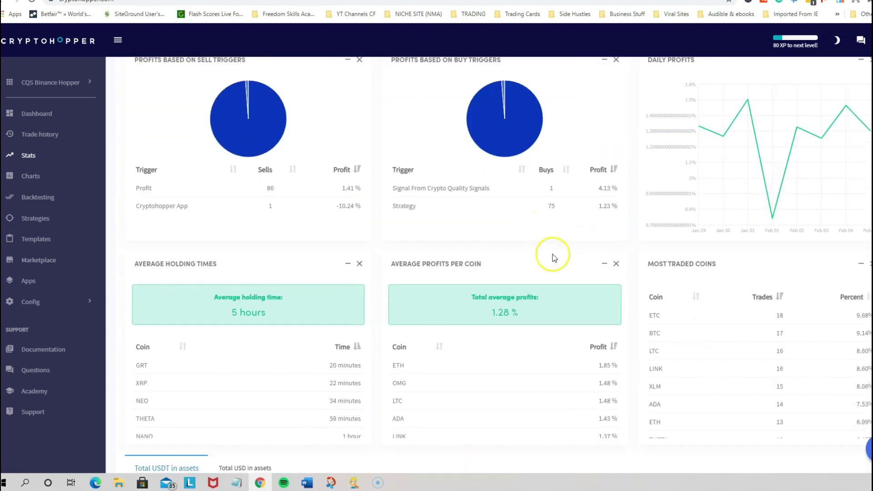
scroll(553, 258, down, 4)
scroll(527, 260, down, 2)
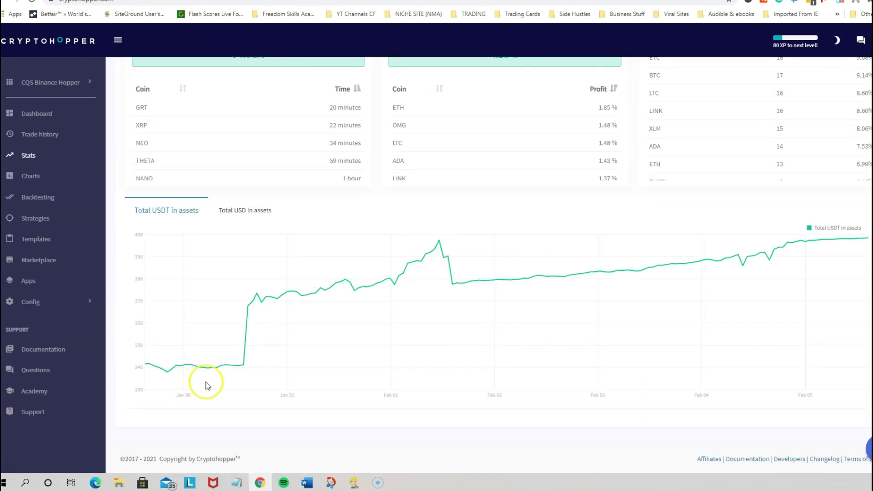
mouse_move(145, 367)
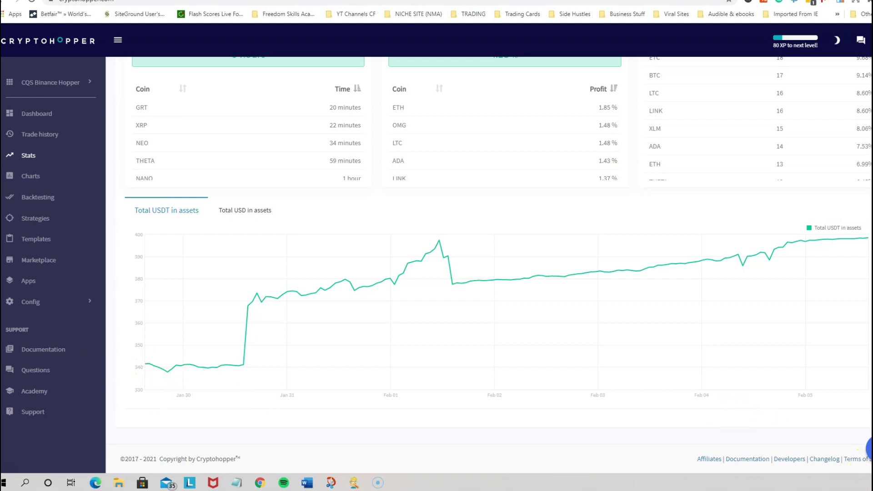
Look up January 2021 in the system calendar, then dismiss the calendar.
click(869, 482)
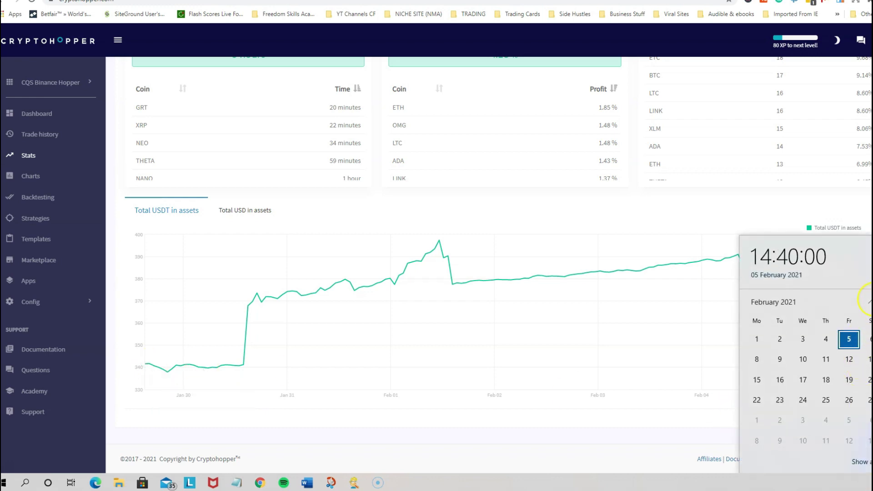
click(868, 305)
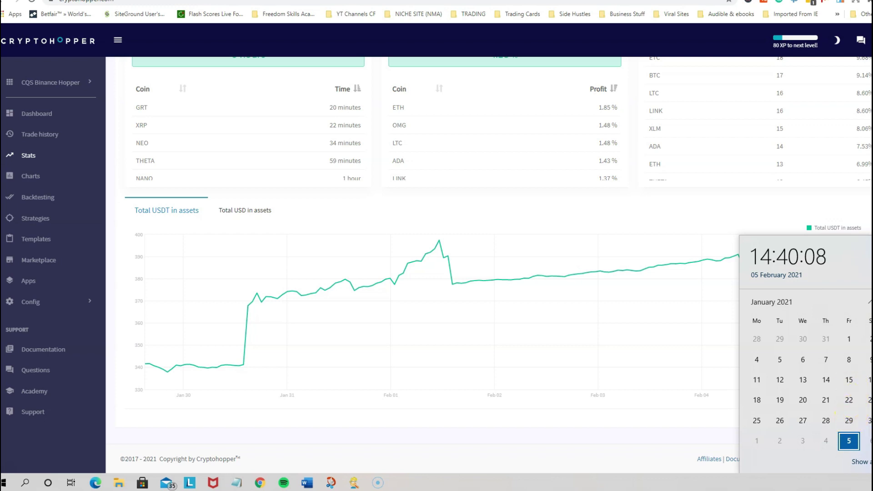
scroll(802, 386, down, 2)
click(708, 296)
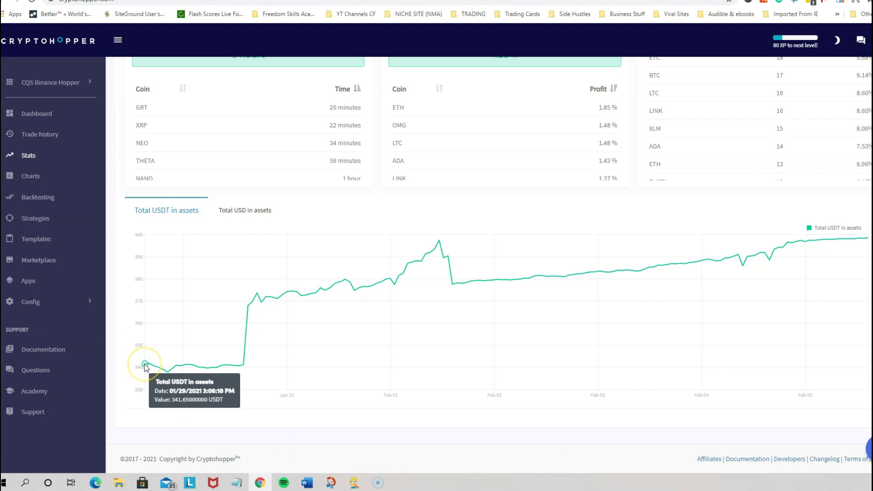
Set the statistics date range to 01/22/2021 14:39 - 02/05/2021 14:39 and apply it.
scroll(594, 307, up, 12)
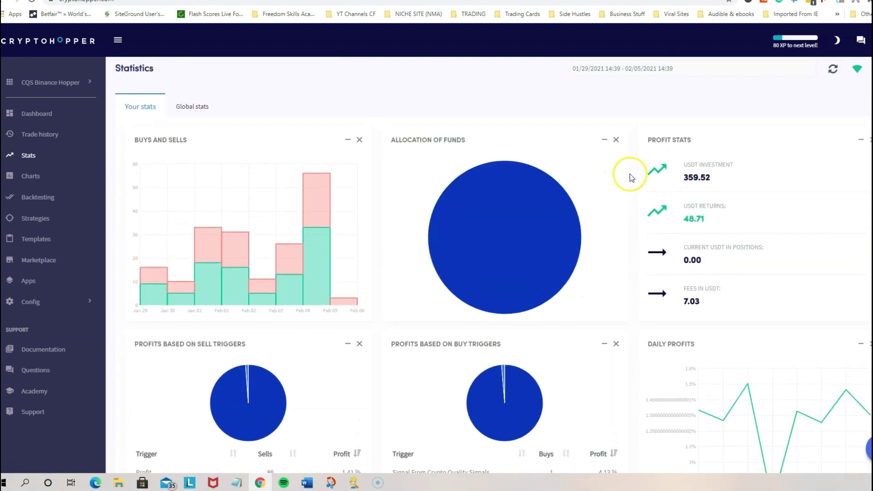
click(678, 70)
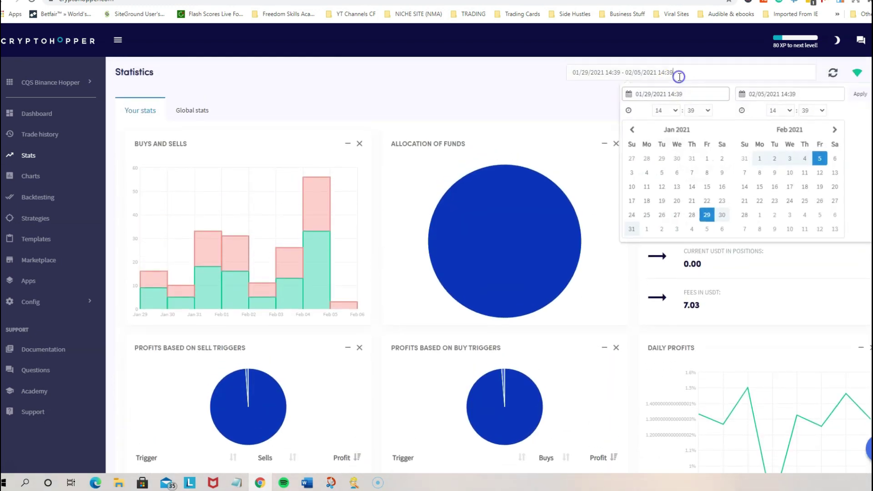
click(704, 201)
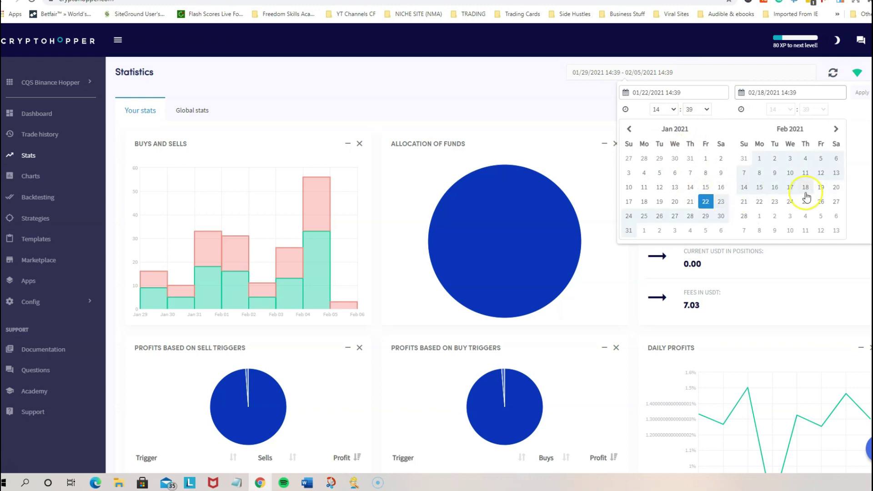
click(823, 159)
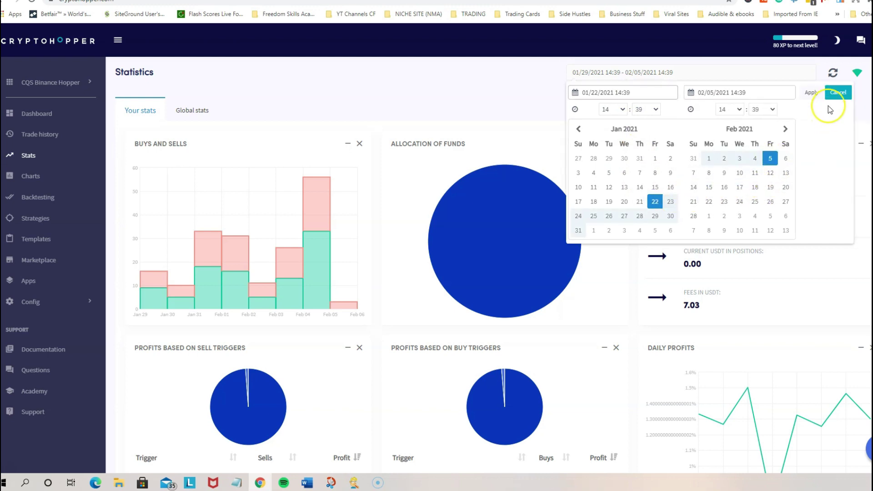
click(812, 92)
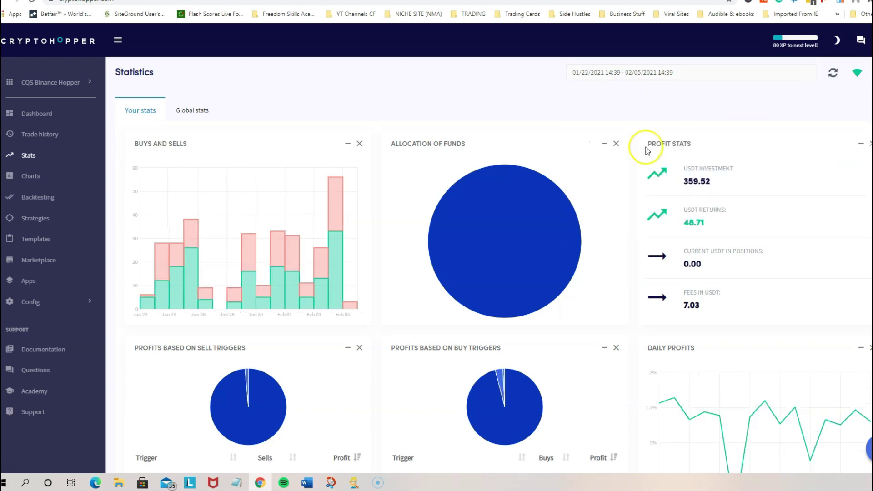
Review the statistics for the new period: the total USDT in assets chart, profits per coin, trigger profits and profit stats.
scroll(598, 300, down, 13)
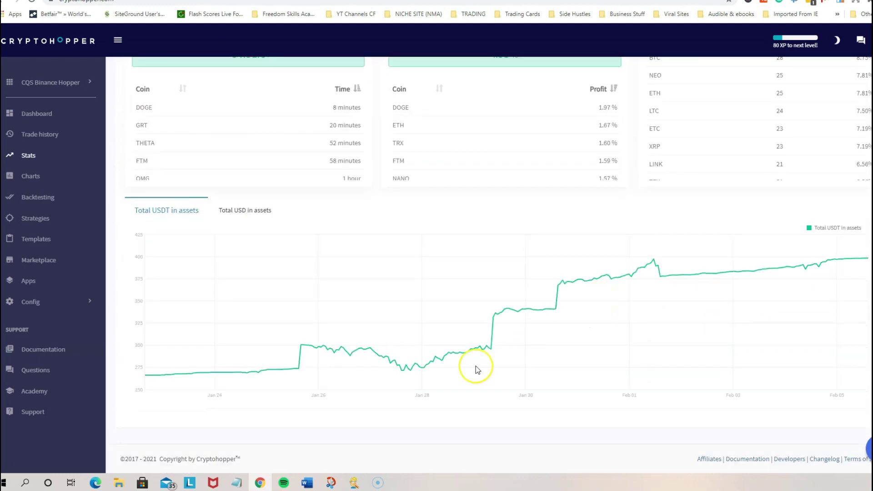
mouse_move(147, 377)
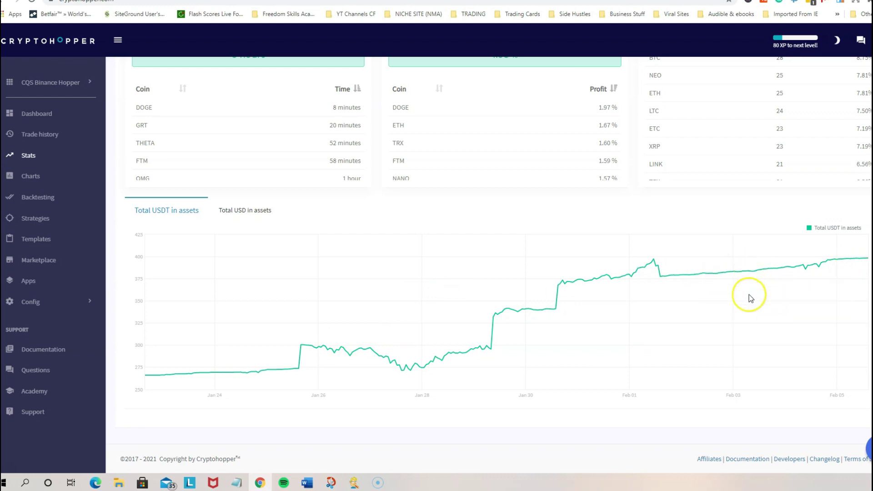
scroll(731, 300, up, 4)
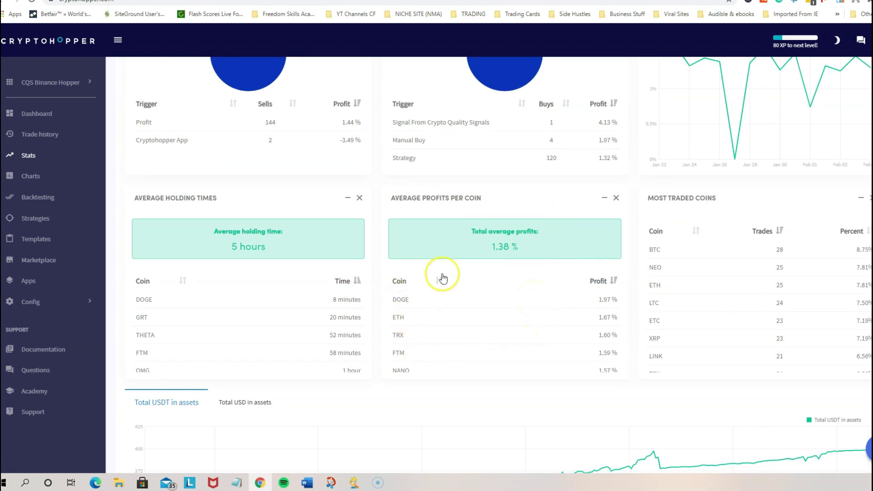
scroll(492, 288, up, 2)
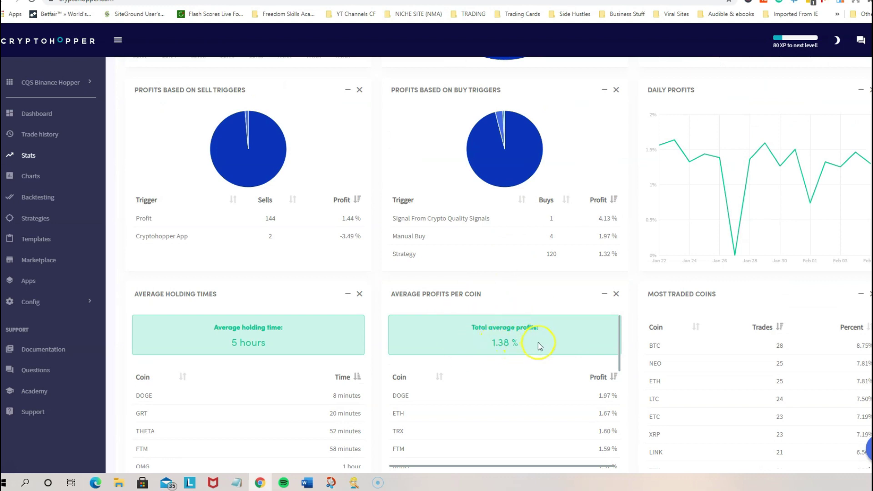
scroll(541, 348, up, 4)
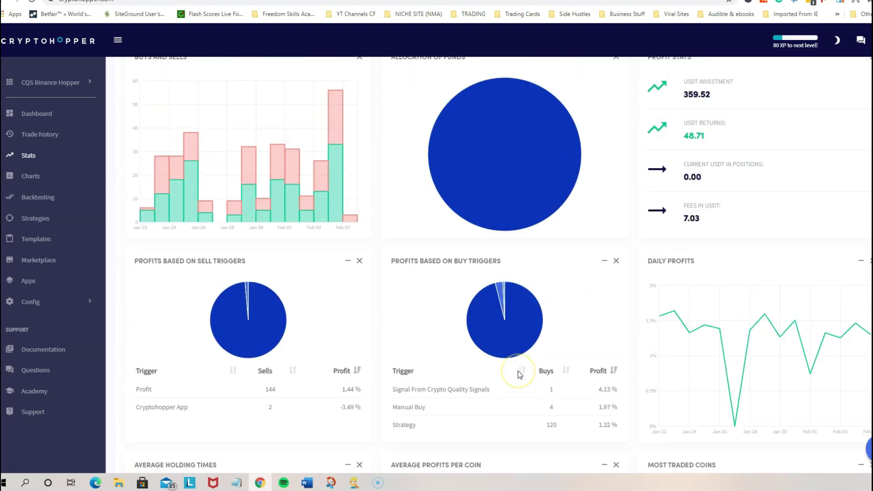
scroll(517, 370, up, 2)
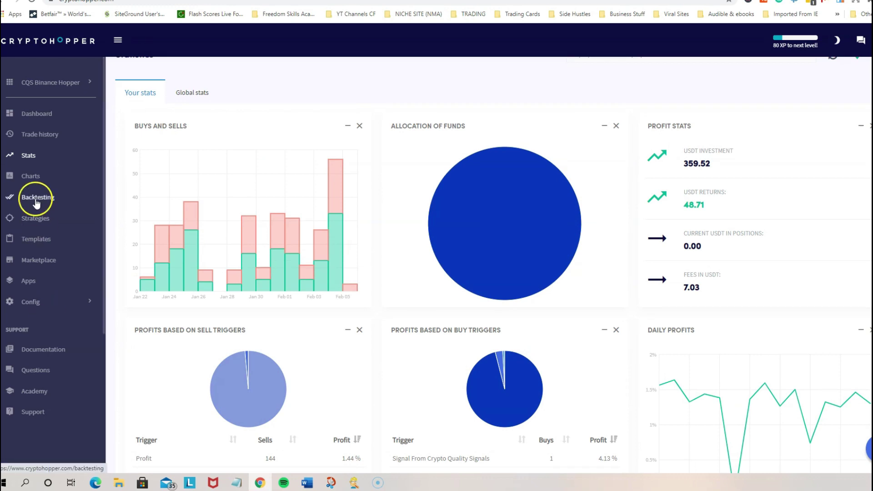
Open the hopper's trade history to examine the results of the latest trades.
click(32, 136)
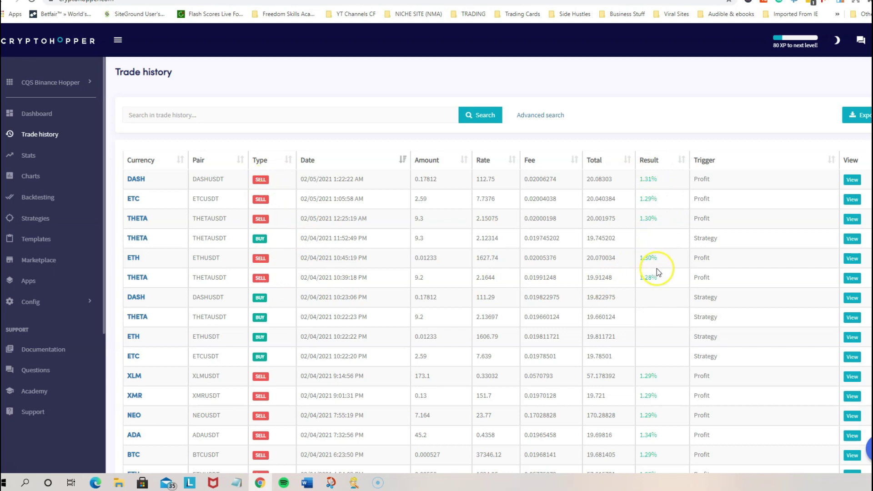
Examine the results and triggers of the trades from 02/05/2021 back to the losing XRP sale on 02/01/2021.
scroll(657, 268, down, 4)
scroll(666, 266, up, 1)
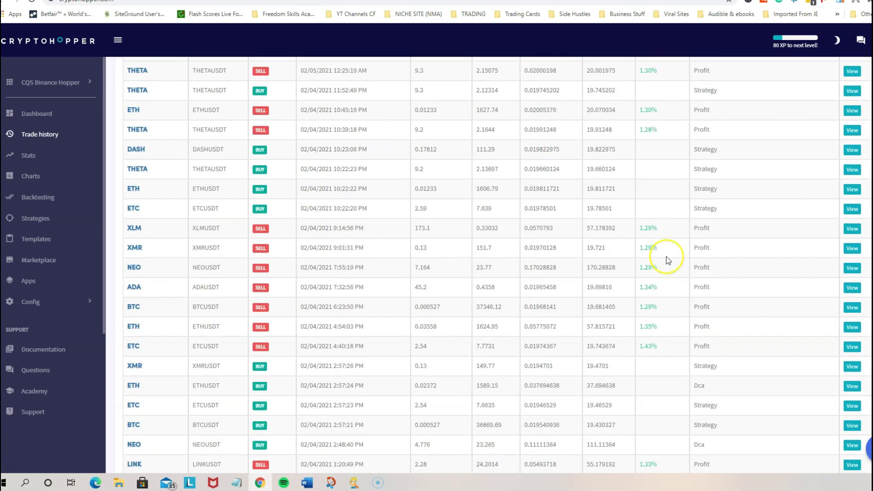
scroll(666, 260, up, 3)
scroll(672, 291, down, 3)
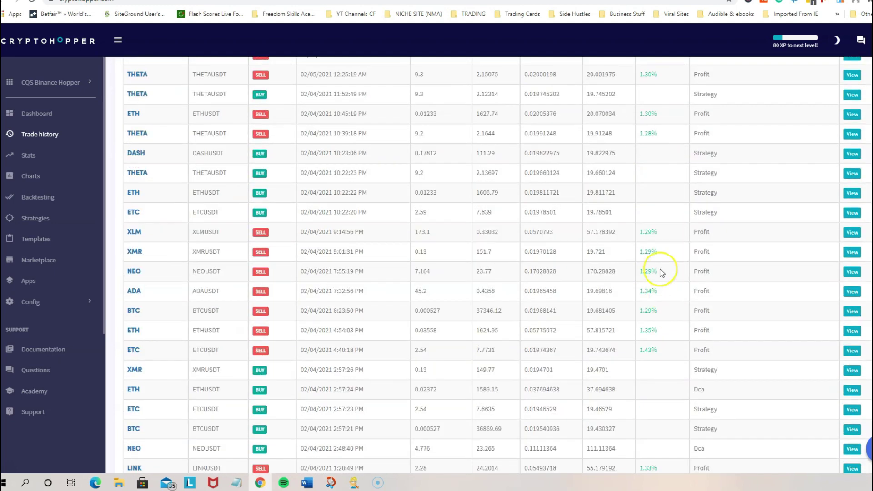
scroll(657, 314, down, 10)
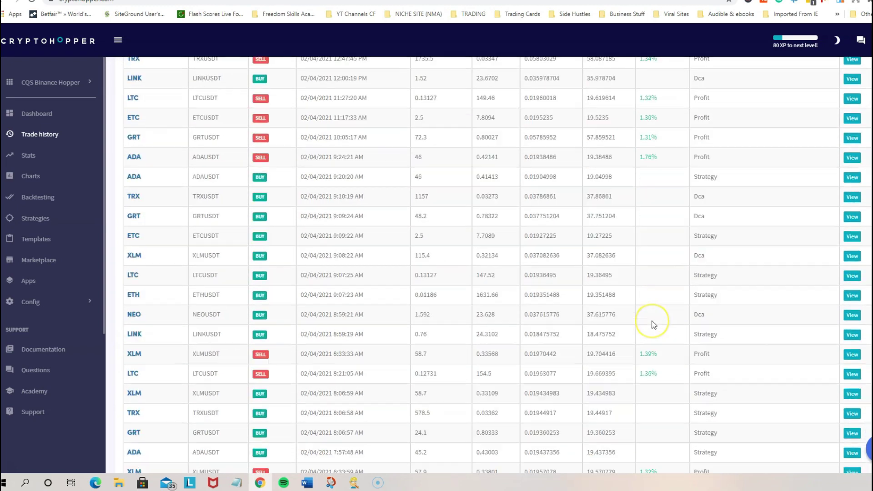
scroll(654, 324, down, 7)
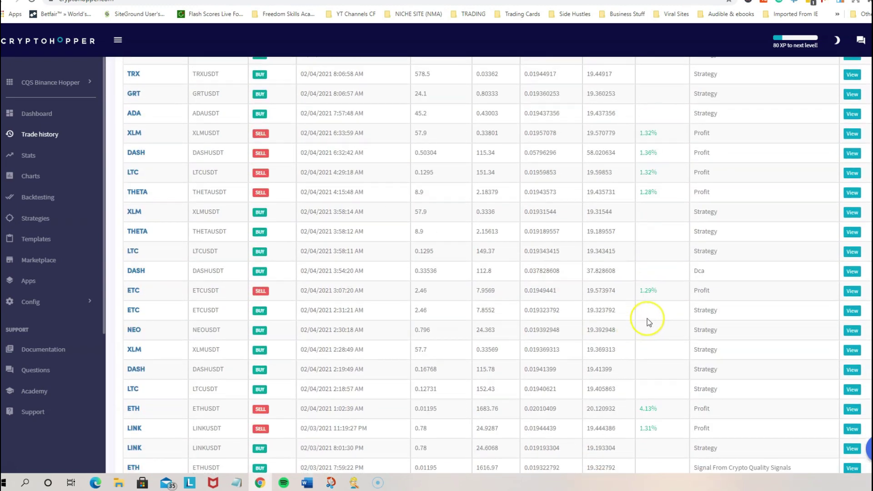
scroll(654, 320, down, 7)
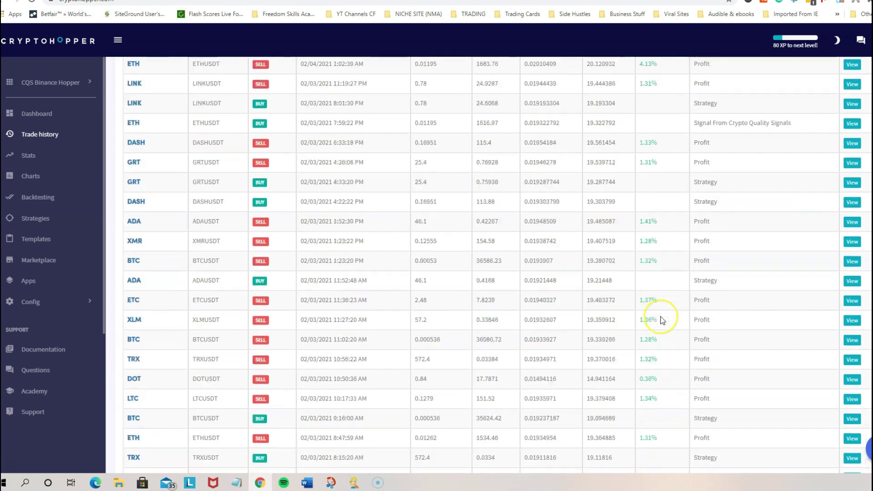
scroll(662, 320, down, 1)
scroll(662, 320, down, 7)
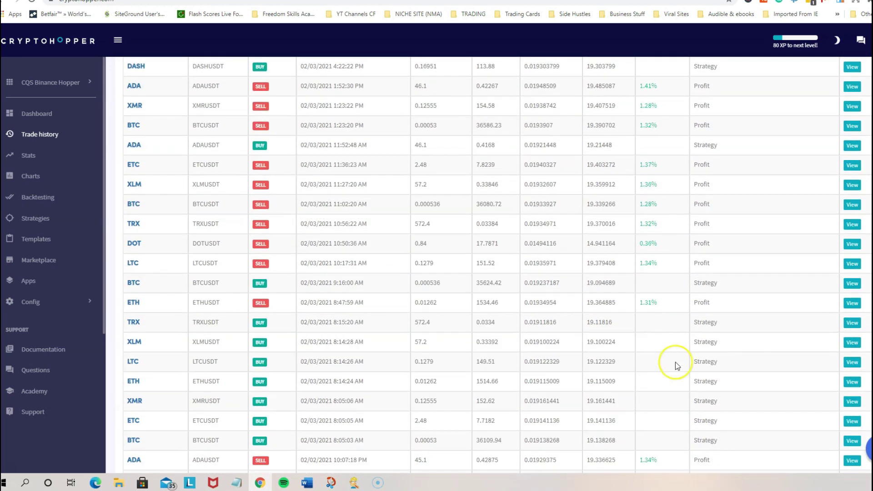
scroll(667, 359, down, 2)
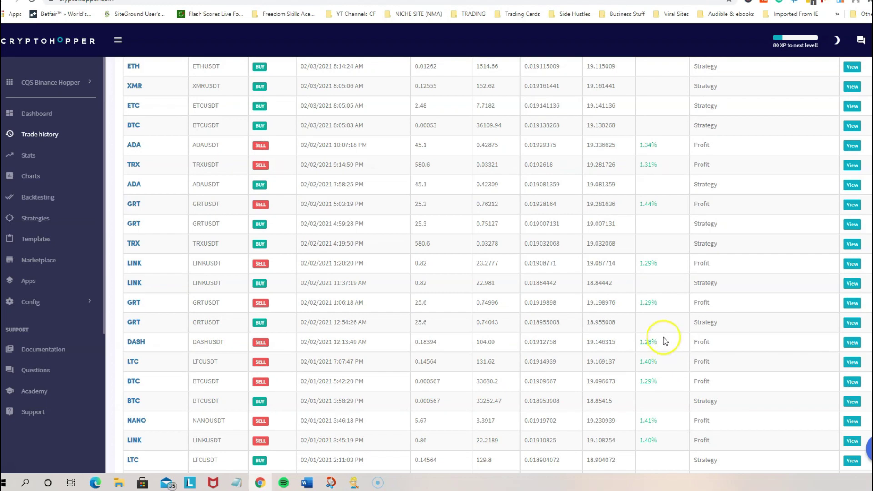
scroll(664, 337, down, 4)
scroll(664, 350, down, 1)
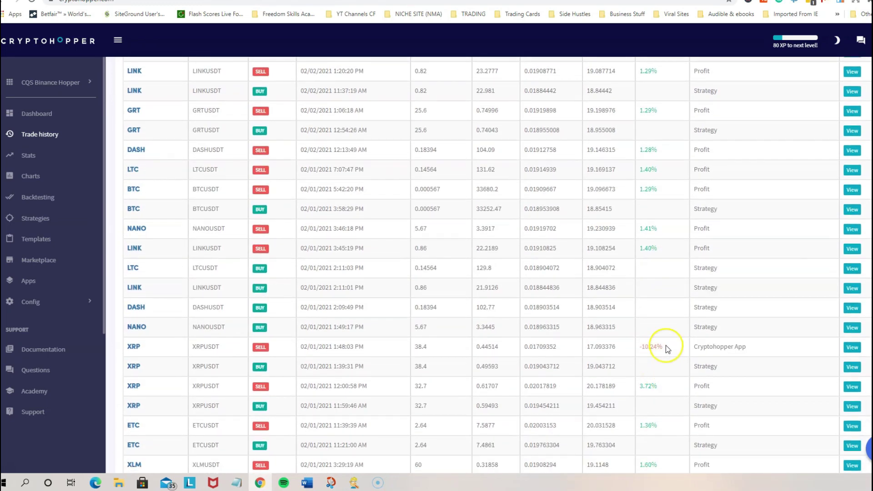
scroll(655, 336, down, 1)
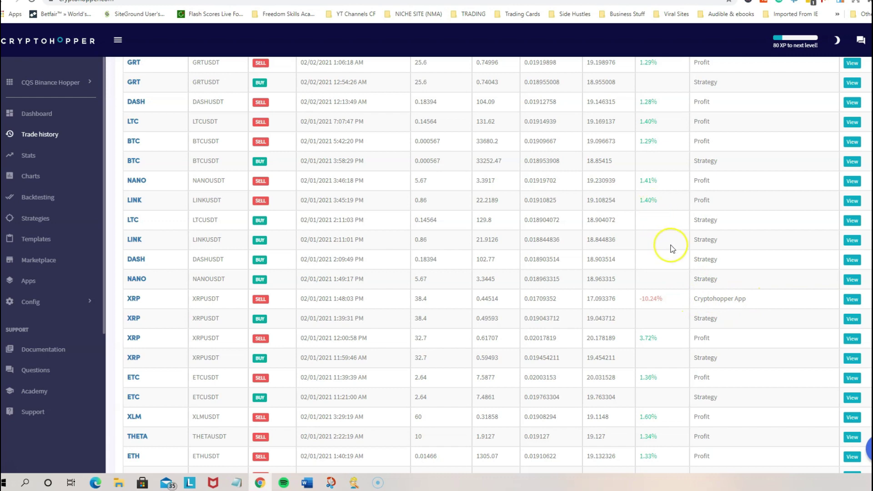
Compare the trades around the XRP sale, then examine the older results back through late January 2021.
scroll(672, 248, up, 6)
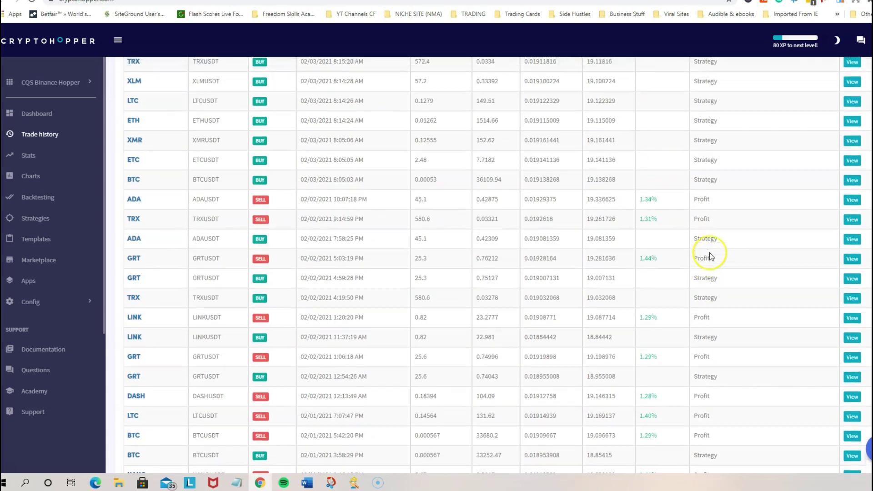
scroll(709, 272, down, 10)
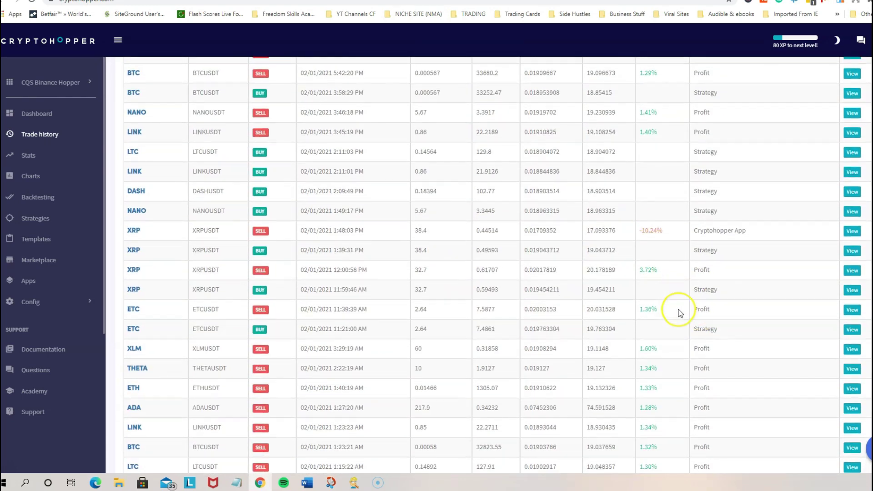
scroll(678, 313, down, 2)
scroll(436, 209, up, 2)
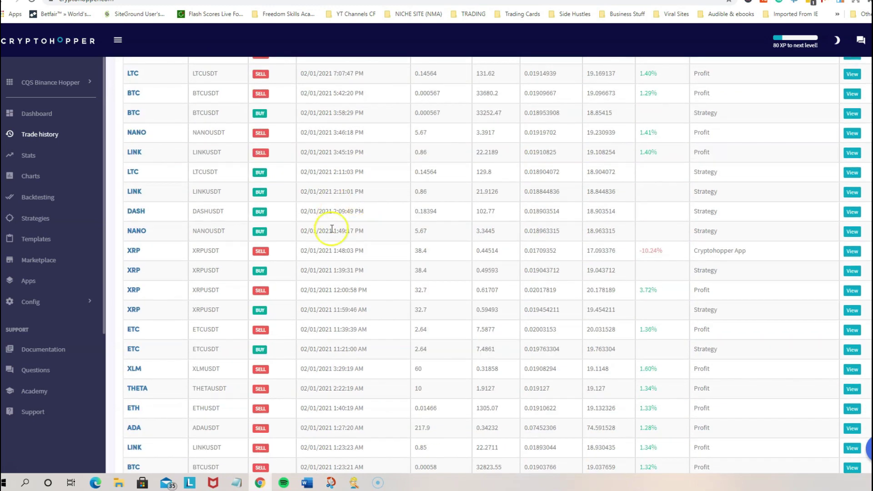
scroll(663, 257, down, 3)
scroll(668, 264, down, 15)
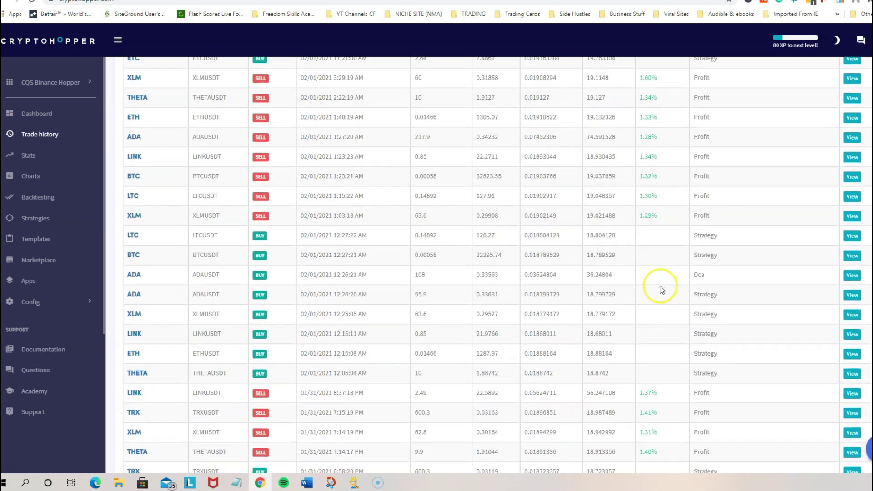
scroll(655, 300, down, 8)
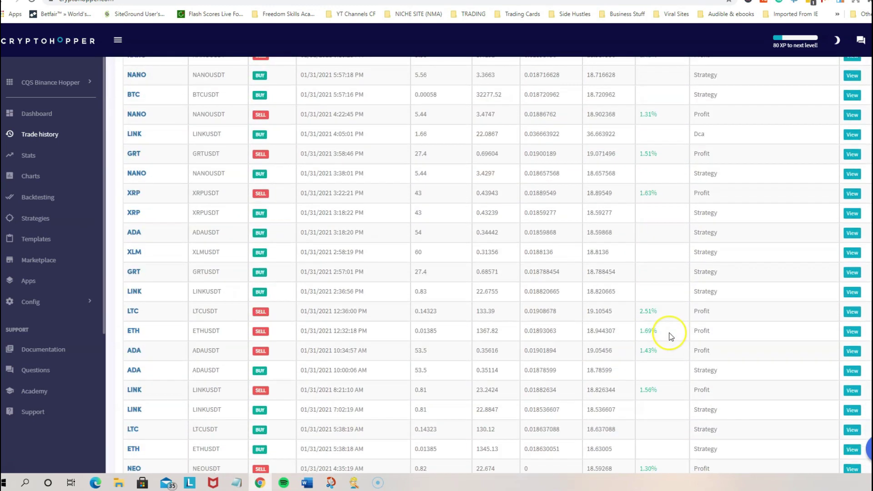
scroll(645, 378, down, 3)
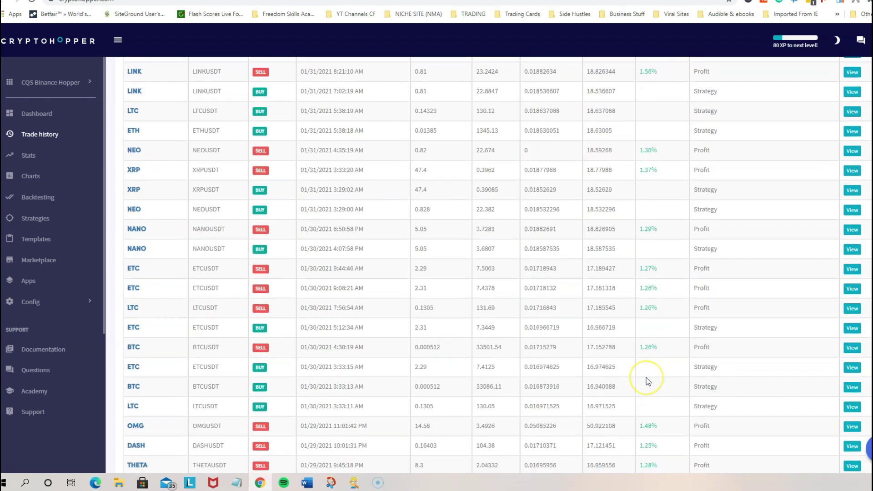
scroll(647, 381, up, 7)
scroll(649, 246, up, 2)
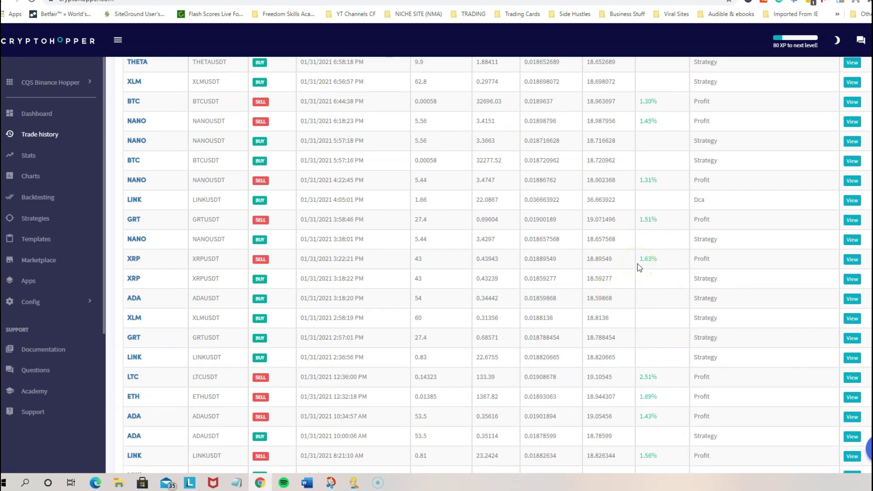
Go back through the trade results from 01/31/2021 up to the most recent trades of 02/05/2021.
scroll(400, 321, up, 15)
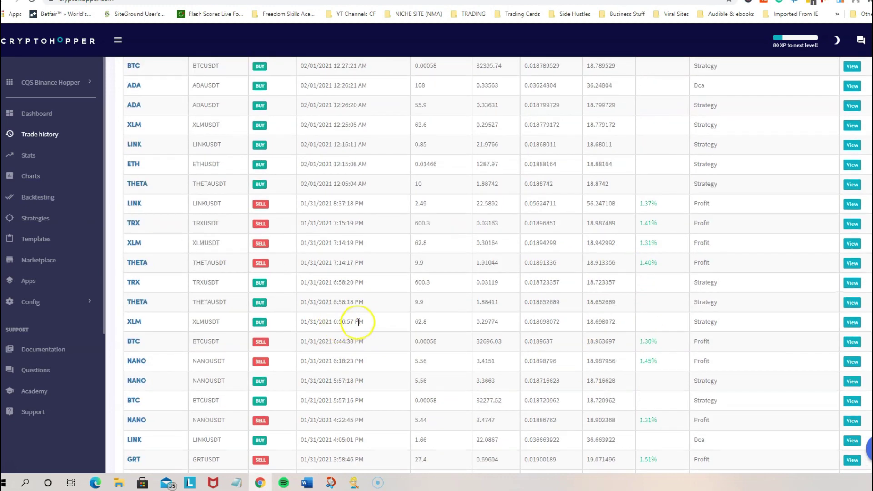
scroll(349, 328, up, 3)
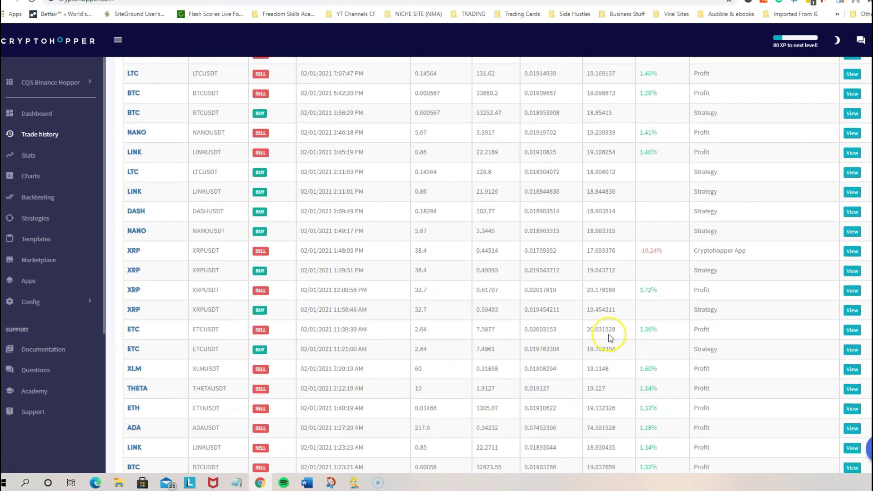
scroll(660, 341, up, 12)
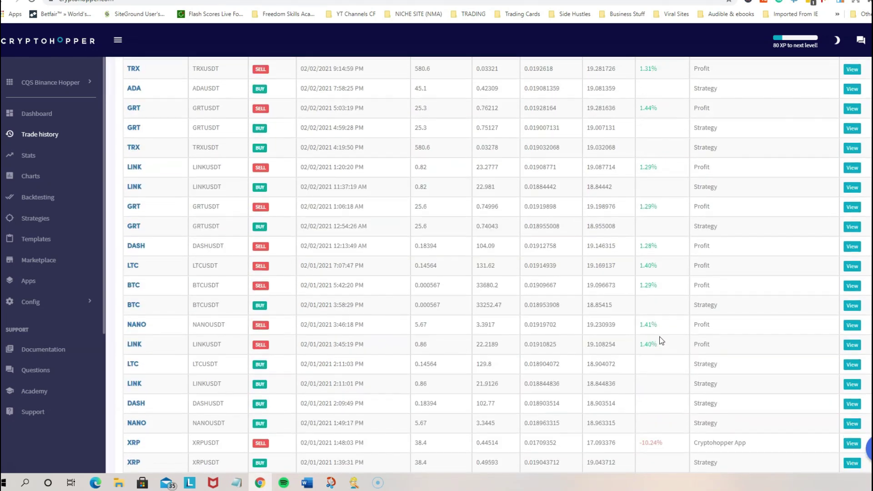
scroll(661, 341, up, 15)
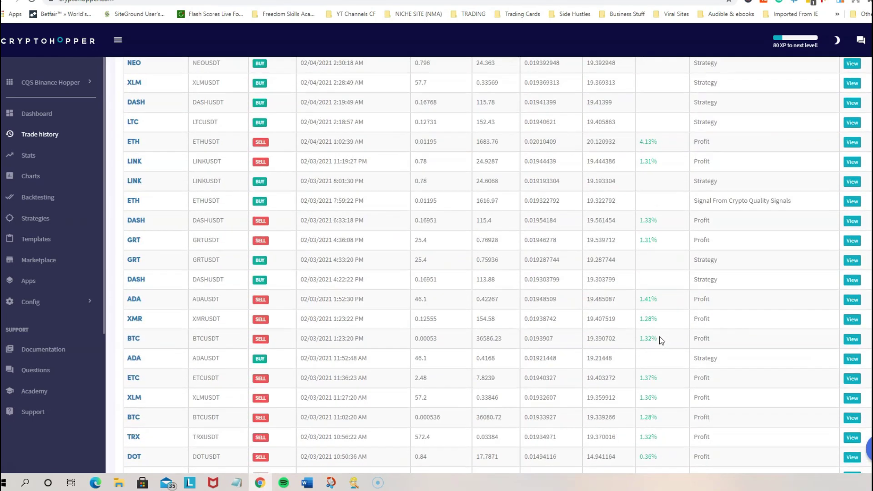
scroll(660, 340, up, 15)
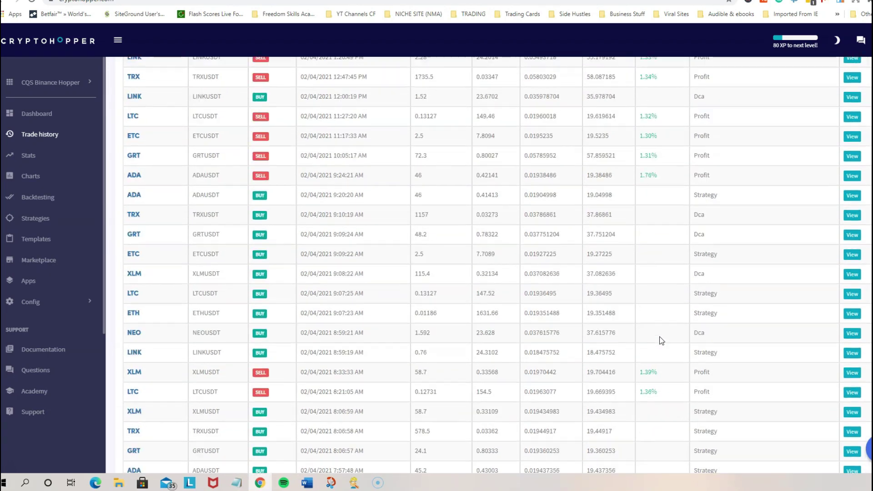
scroll(660, 341, up, 15)
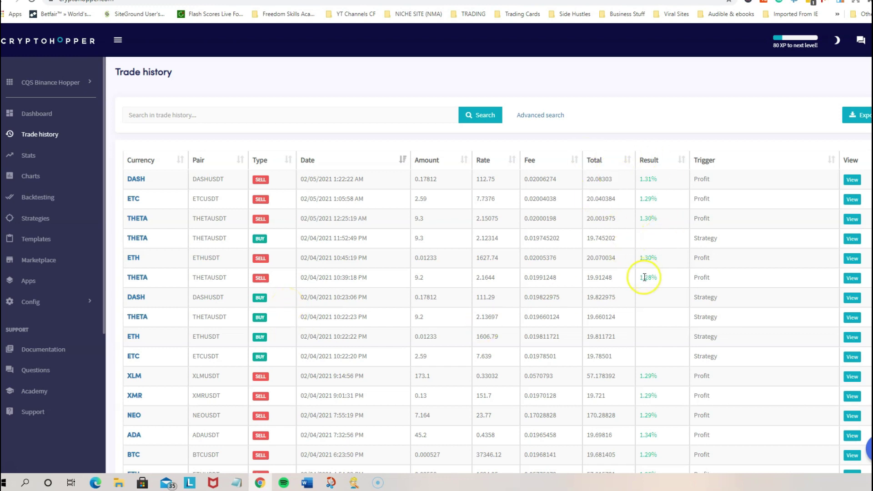
Look at the list of available hoppers beside the trade history, then collapse the list again.
click(51, 83)
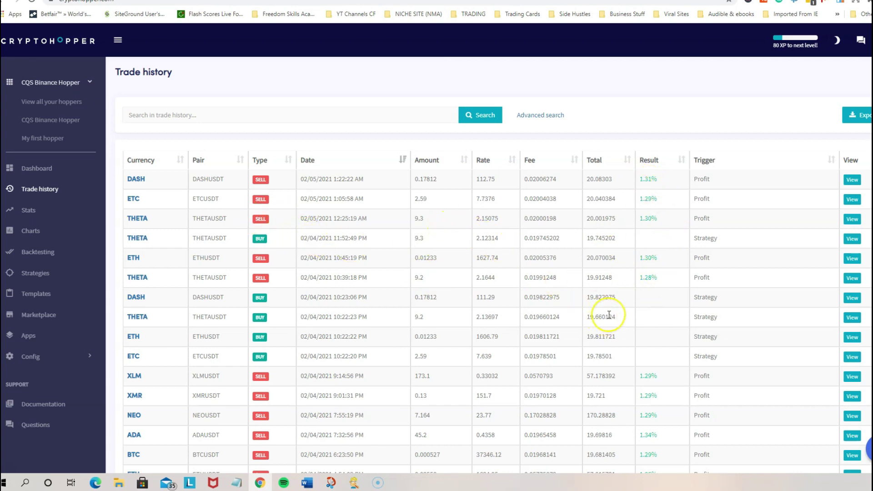
scroll(605, 314, down, 4)
scroll(573, 286, up, 3)
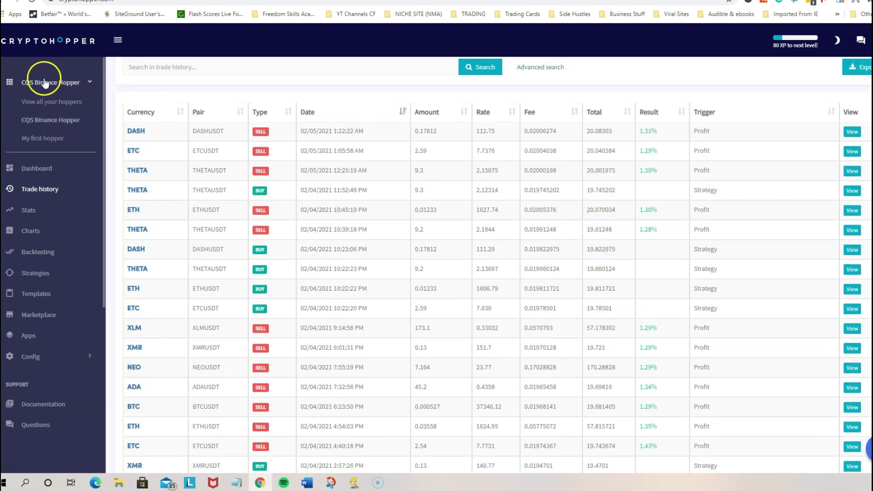
click(62, 84)
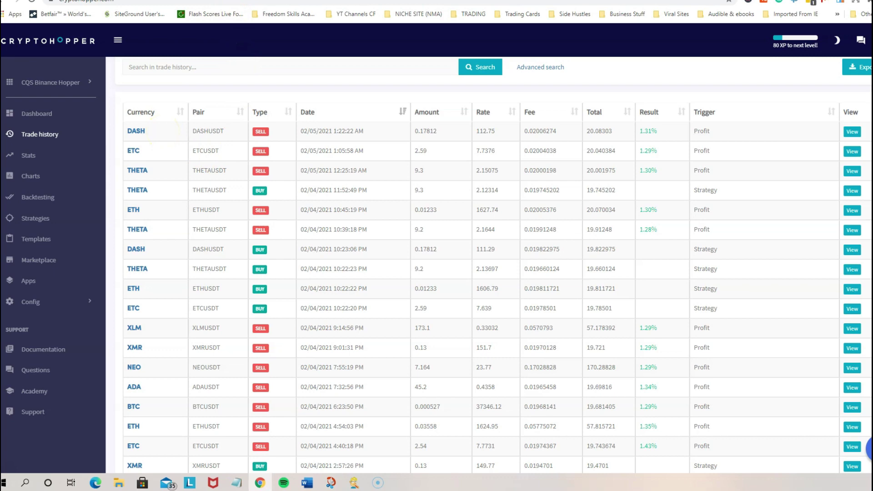
Switch to Binance by looking up "binance" in a new browser tab.
click(119, 0)
text(binace)
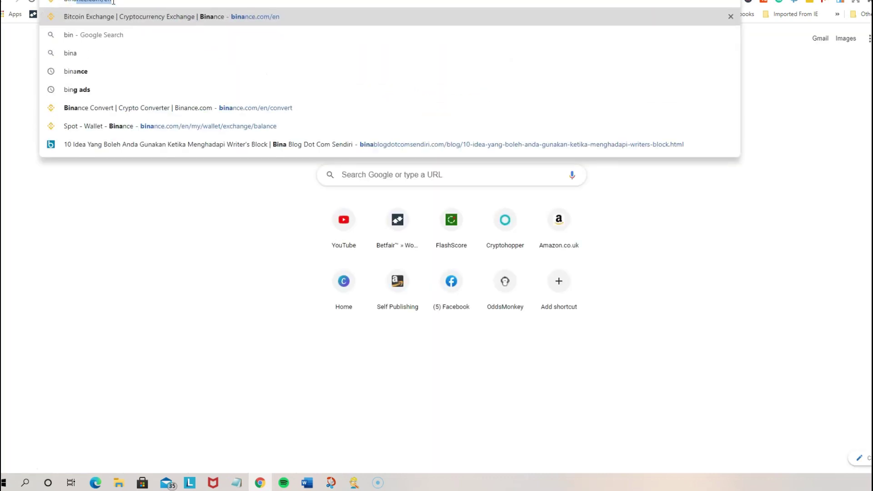
key(Down)
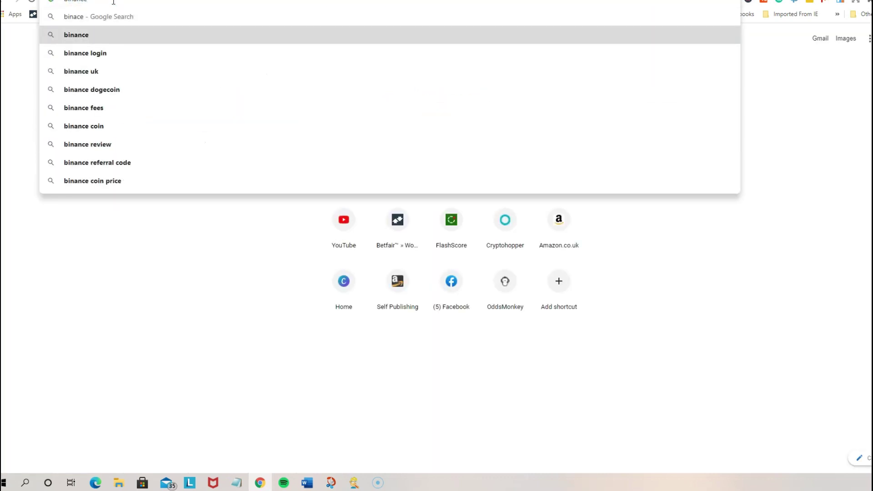
key(Return)
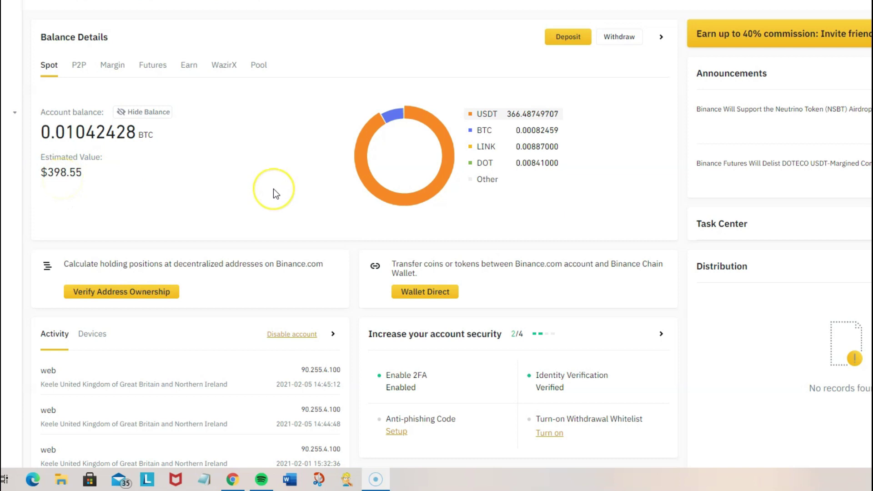
Check the account's spot balance details, then open the exchange's trade history from the order options.
scroll(273, 189, down, 5)
scroll(273, 189, up, 5)
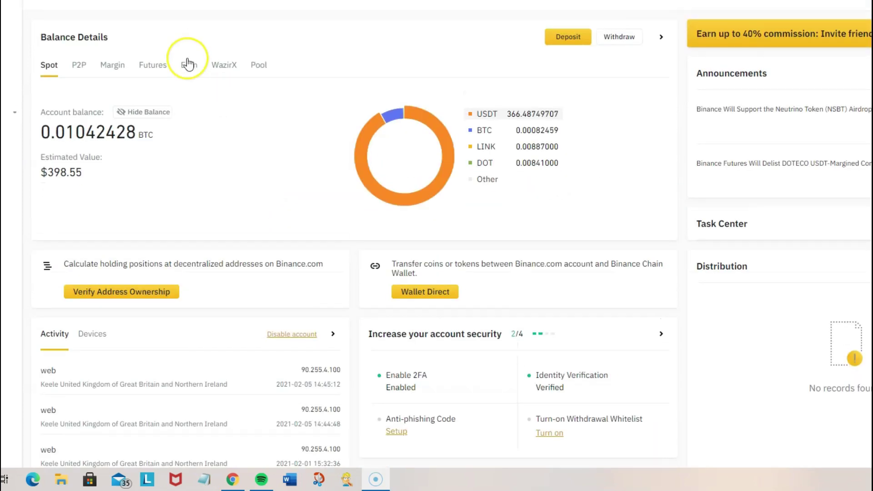
mouse_move(51, 1)
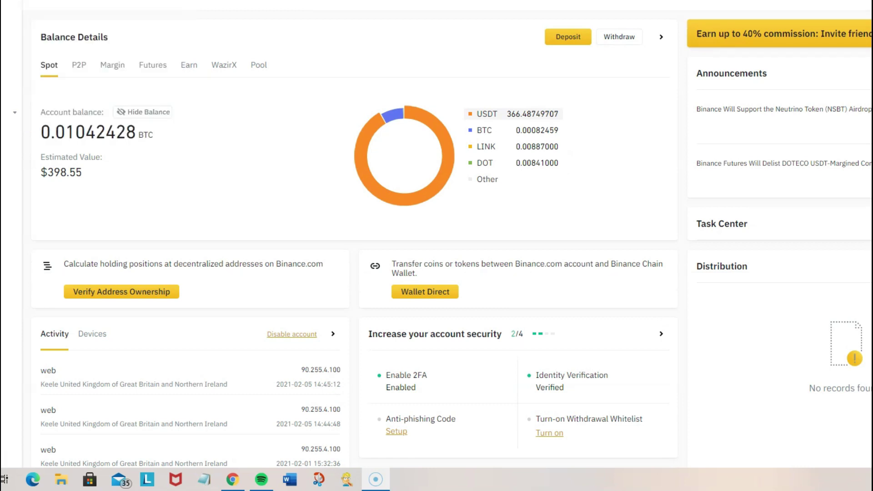
mouse_move(756, 1)
mouse_move(818, 1)
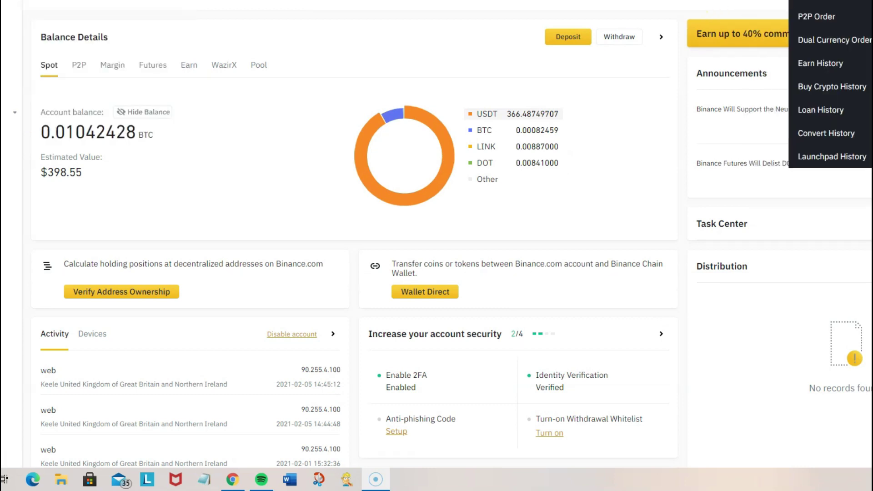
mouse_move(854, 1)
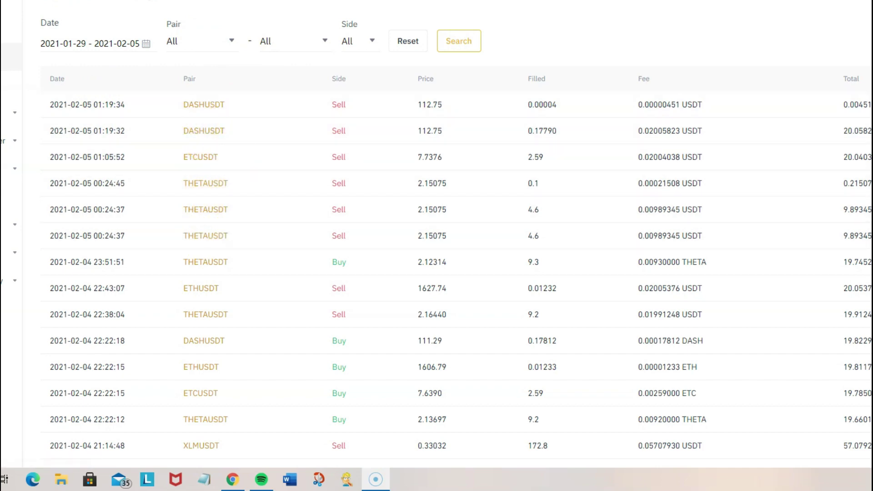
Switch between the Cryptohopper and Binance trade histories to compare the latest DASHUSDT, ETCUSDT and THETAUSDT trades.
key(ctrl+Tab)
scroll(252, 189, up, 2)
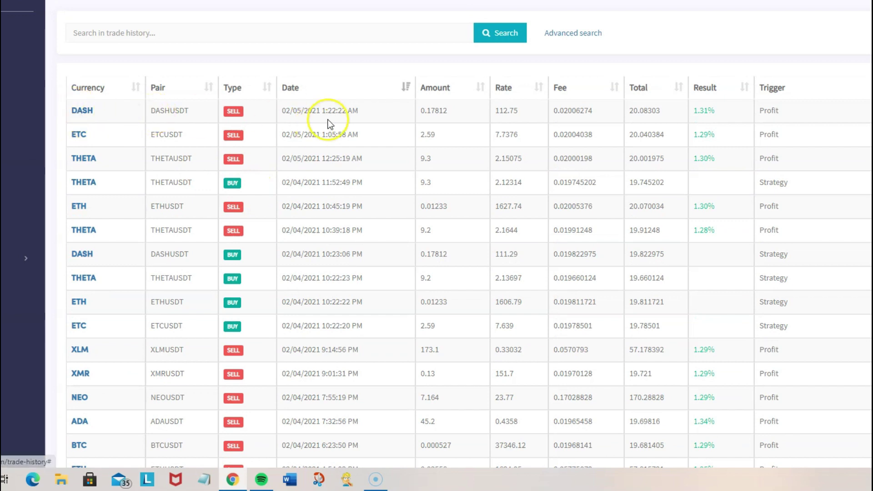
key(ctrl+Tab)
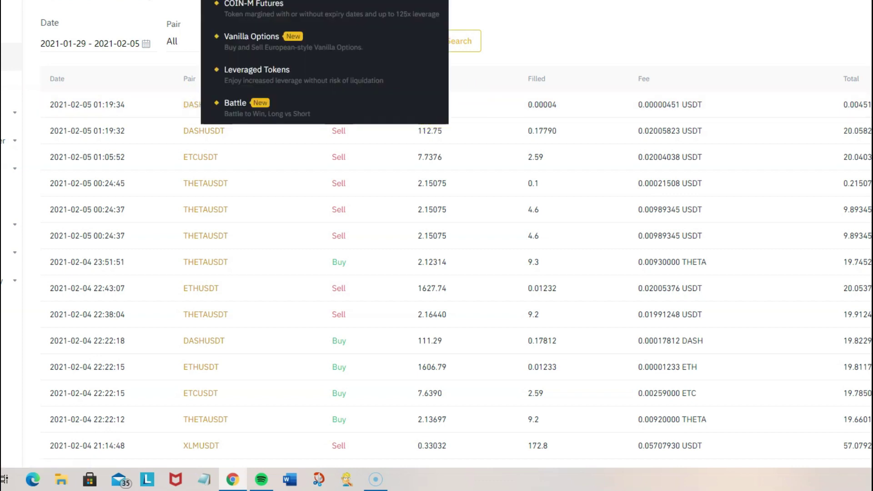
click(254, 1)
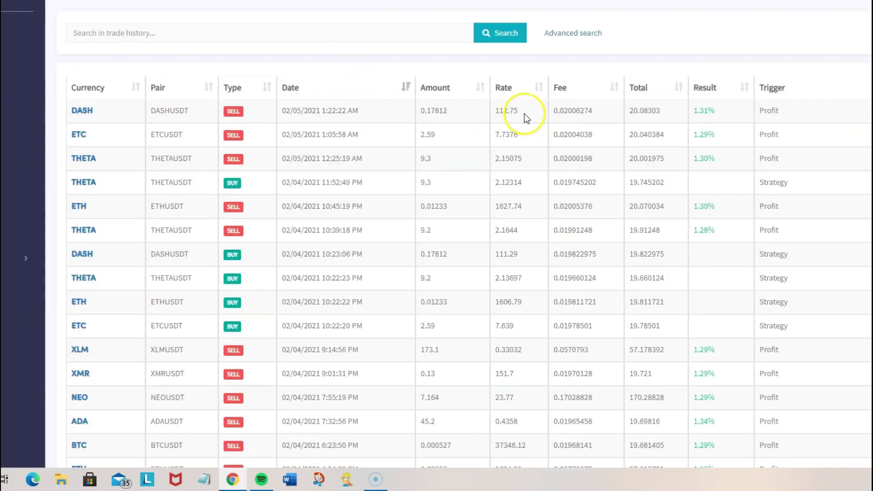
Compare the latest DASH sell rate and the other recent trades between the Cryptohopper and Binance trade histories.
mouse_move(497, 110)
mouse_down()
mouse_move(522, 123)
mouse_move(512, 117)
mouse_up()
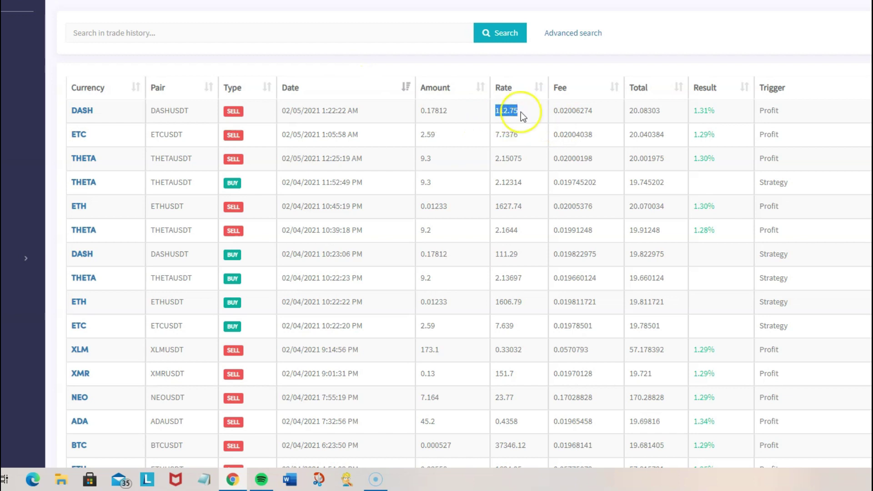
click(521, 114)
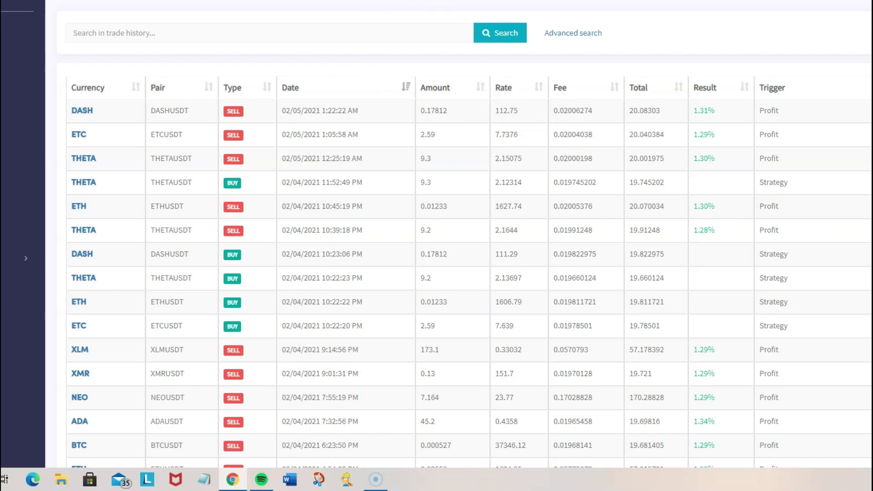
click(227, 1)
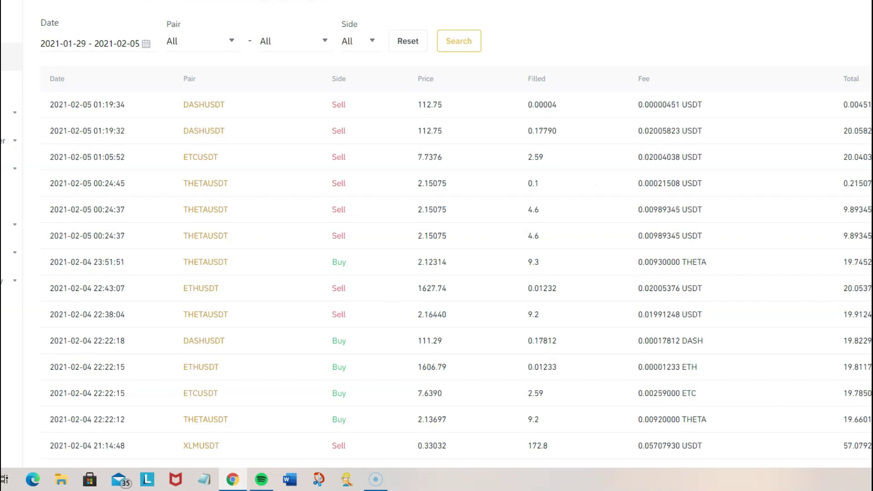
scroll(391, 273, down, 5)
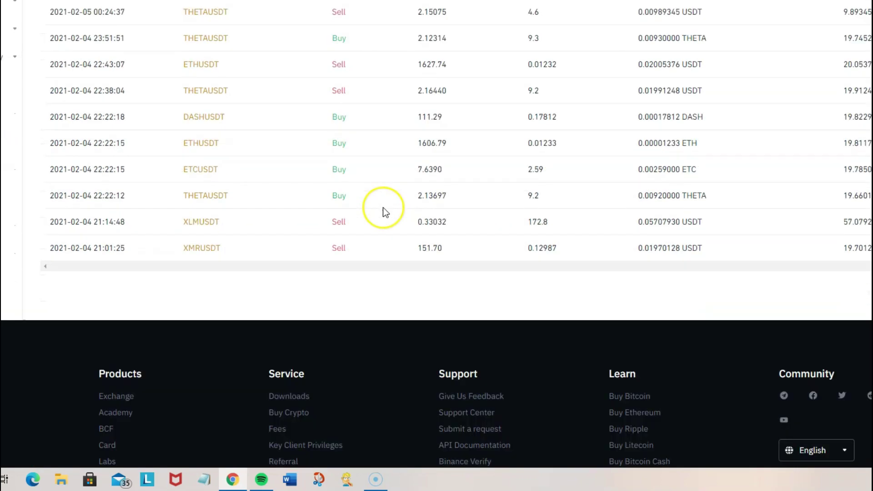
scroll(384, 274, up, 5)
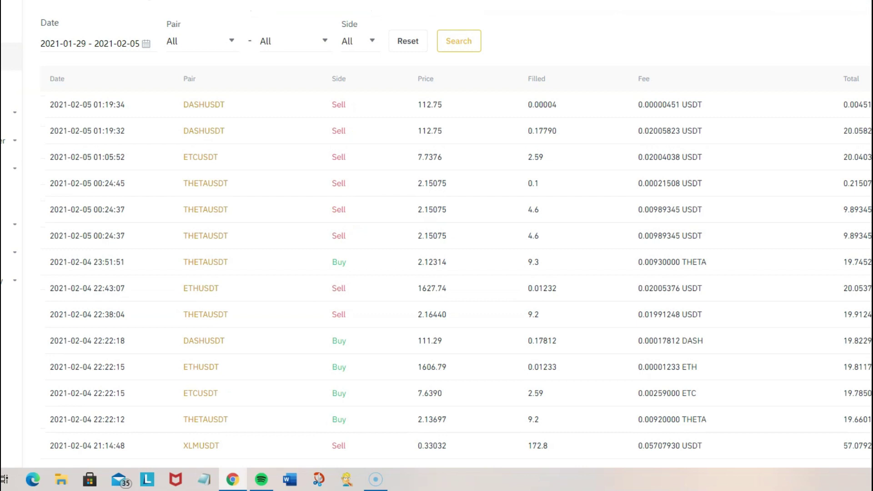
click(150, 1)
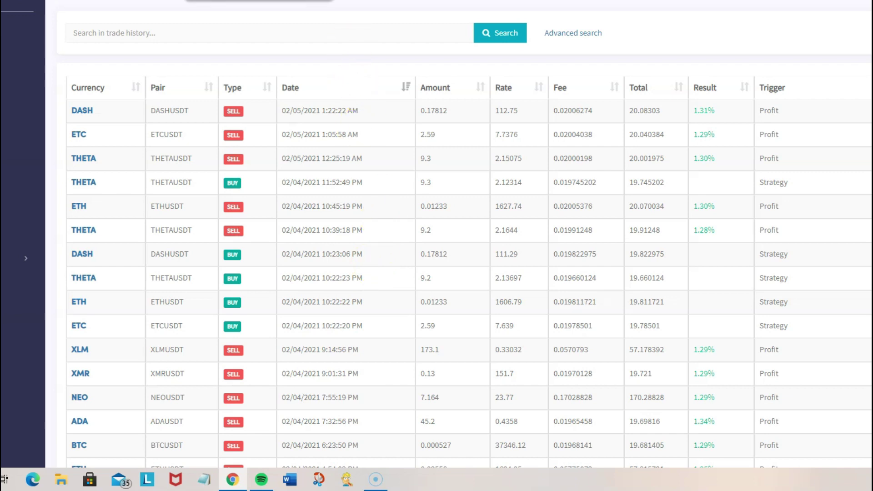
click(237, 1)
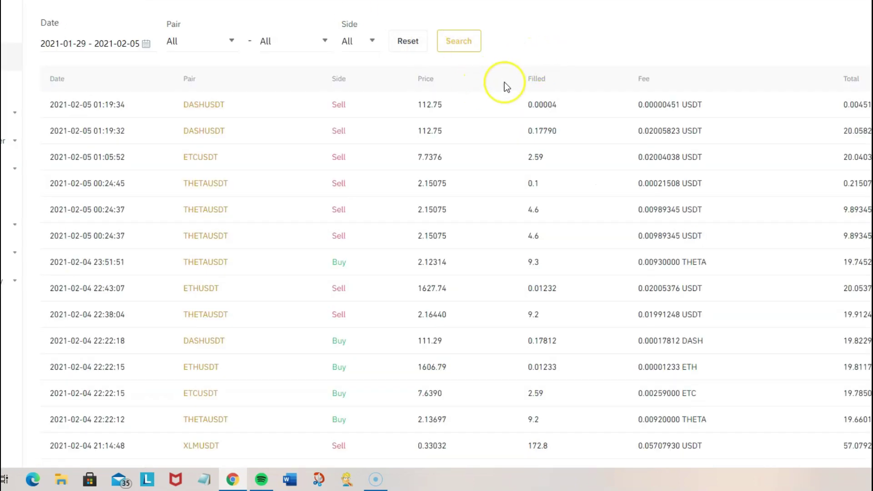
Log out of the Binance account and return to the Cryptohopper trade history.
mouse_move(769, 39)
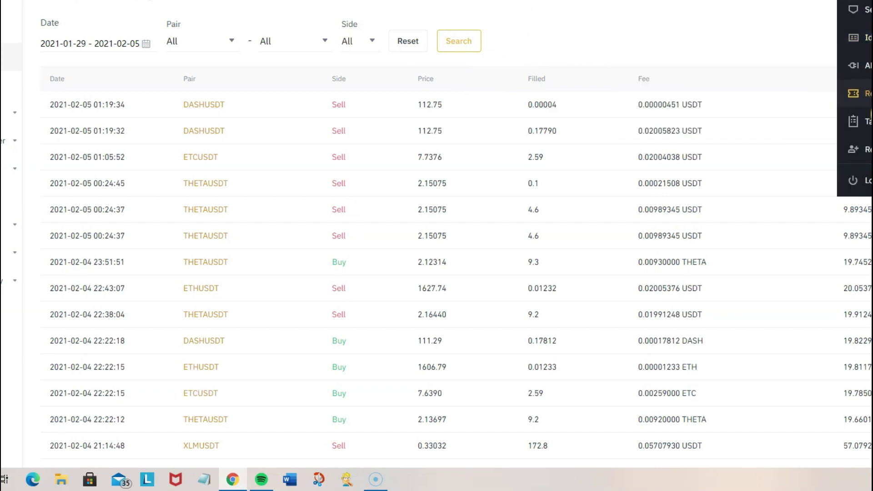
click(791, 236)
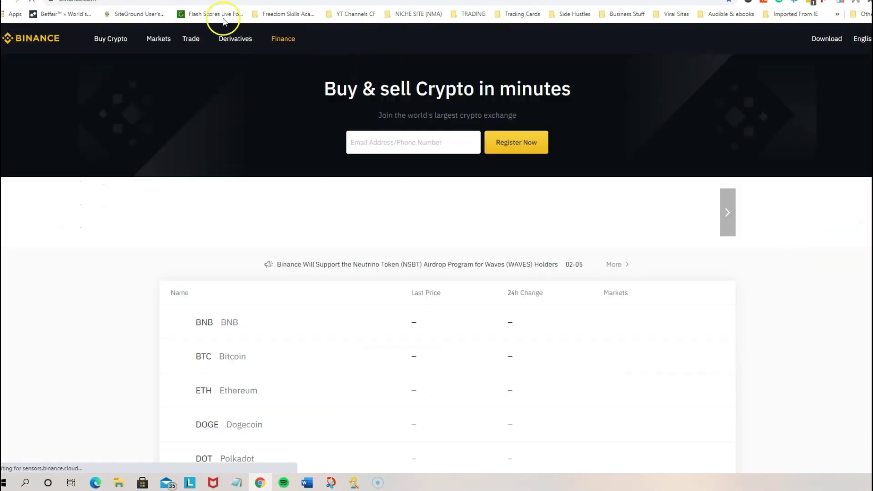
click(205, 1)
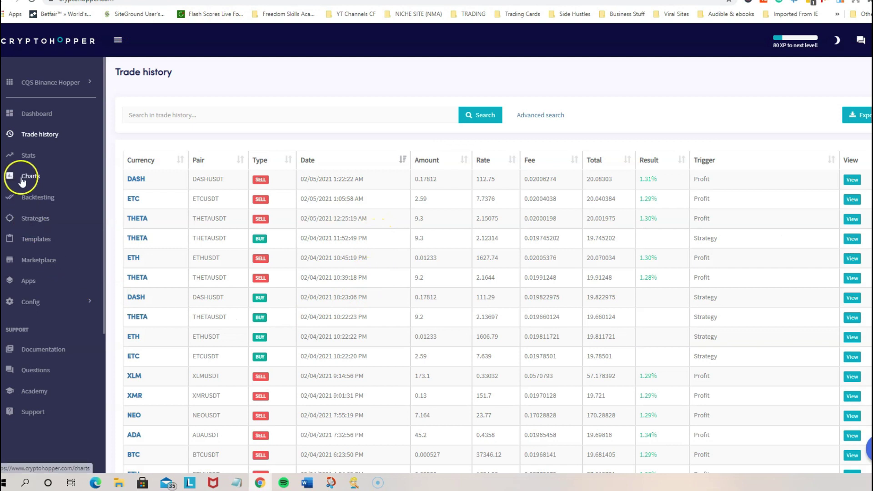
Open the hopper's statistics and examine the profits by trigger, average holding times and average profits per coin.
click(28, 156)
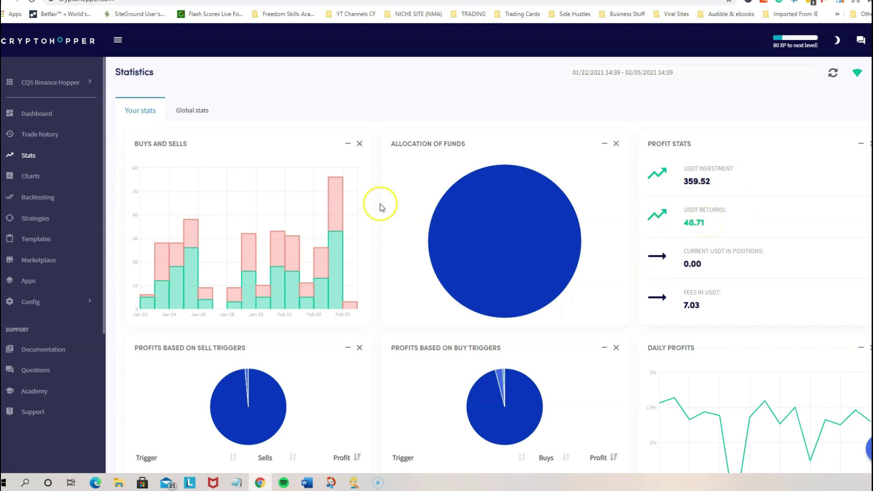
scroll(432, 290, down, 6)
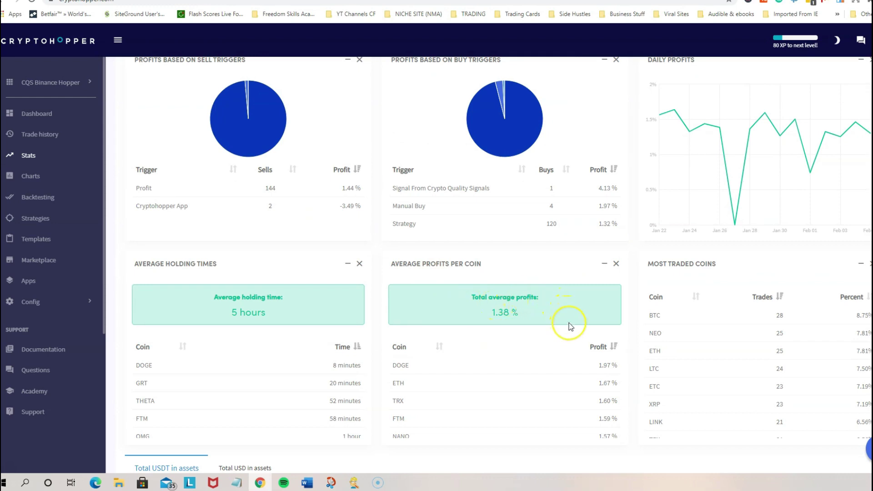
scroll(555, 275, down, 2)
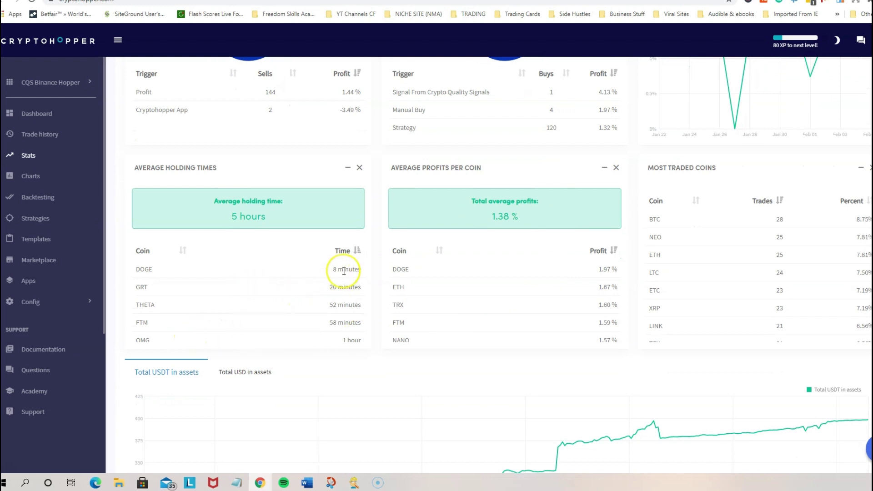
scroll(268, 287, down, 1)
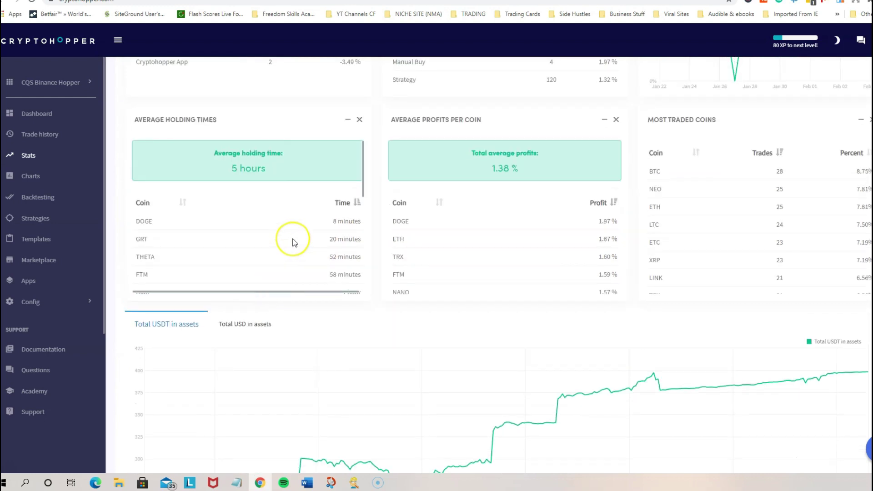
Look through the full list of average holding times per coin, from the shortest to the longest.
scroll(291, 239, down, 1)
scroll(272, 231, up, 1)
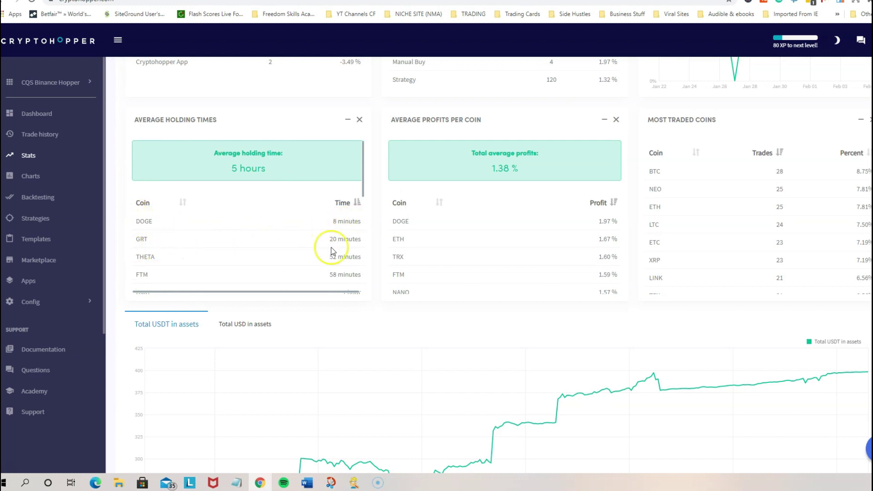
scroll(273, 254, down, 2)
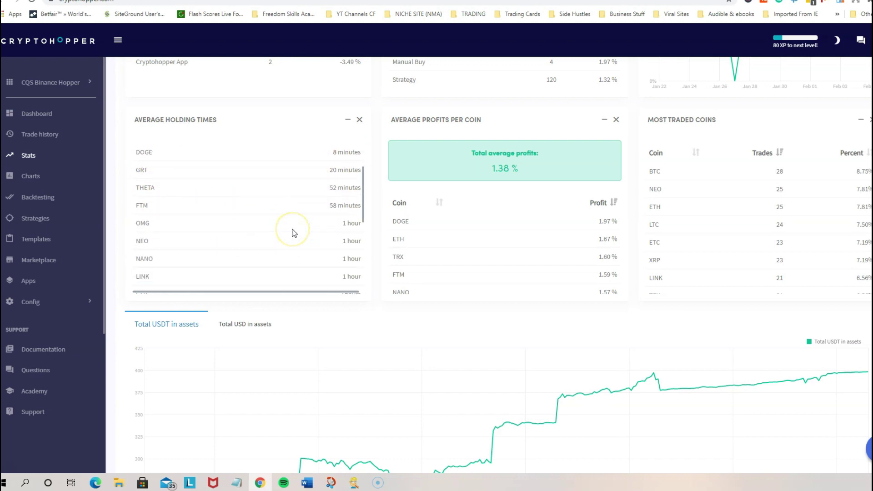
scroll(292, 233, down, 5)
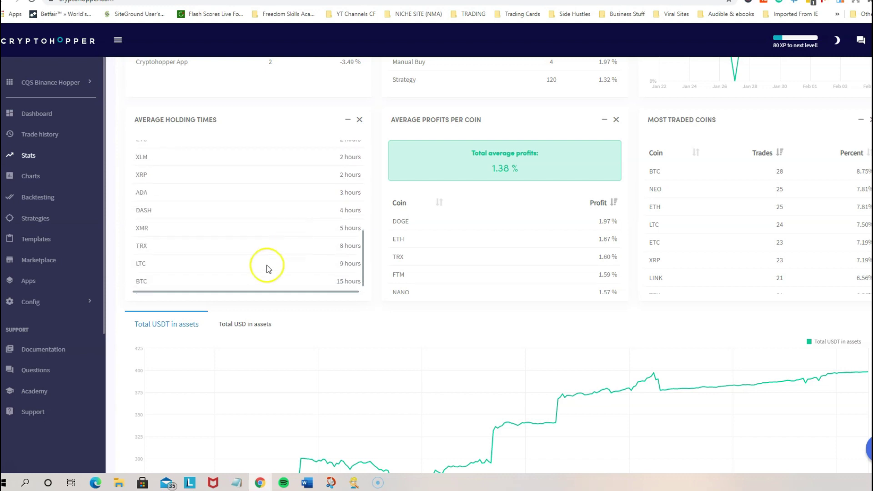
scroll(205, 282, down, 1)
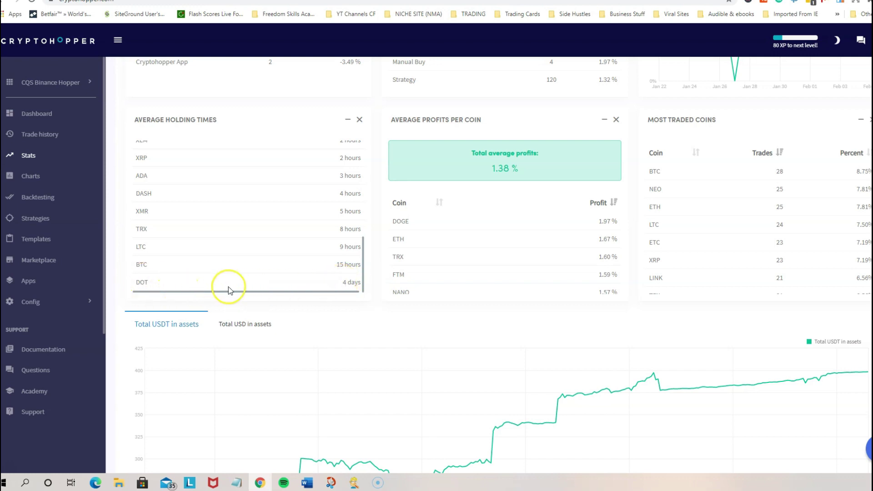
scroll(312, 281, up, 3)
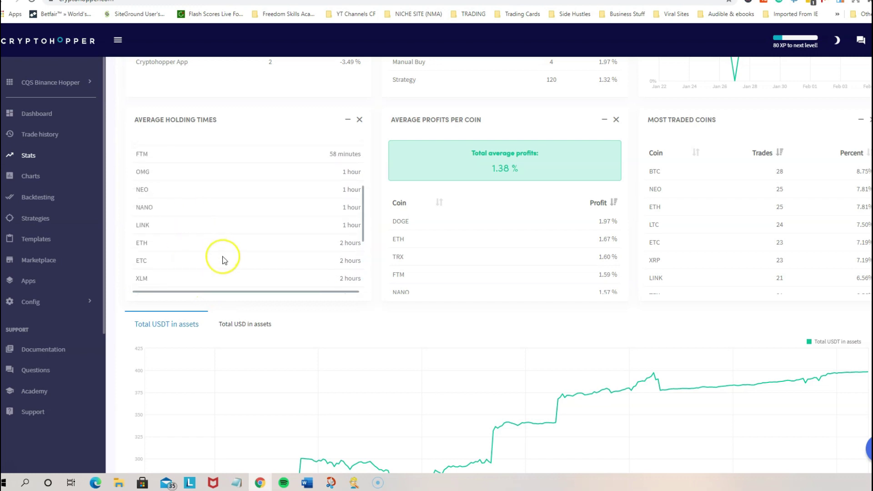
scroll(161, 256, up, 3)
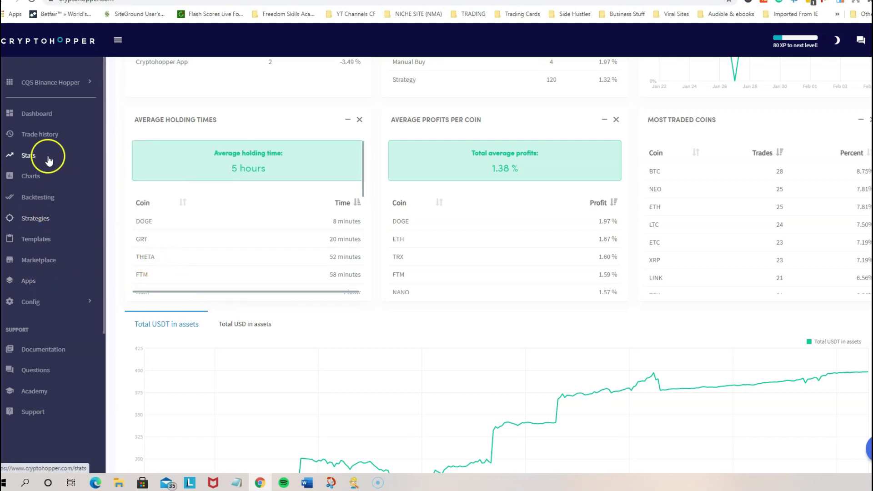
Open backtesting and choose THETA as the currency in the config tester.
click(30, 202)
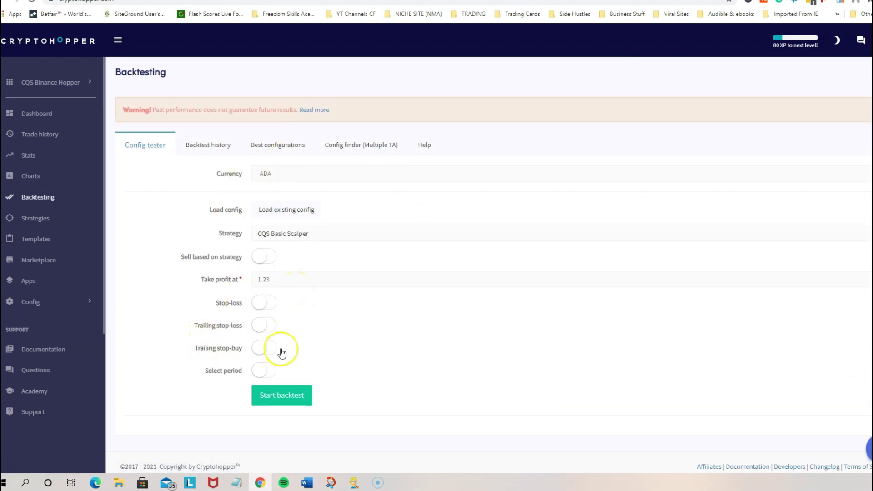
scroll(336, 270, down, 1)
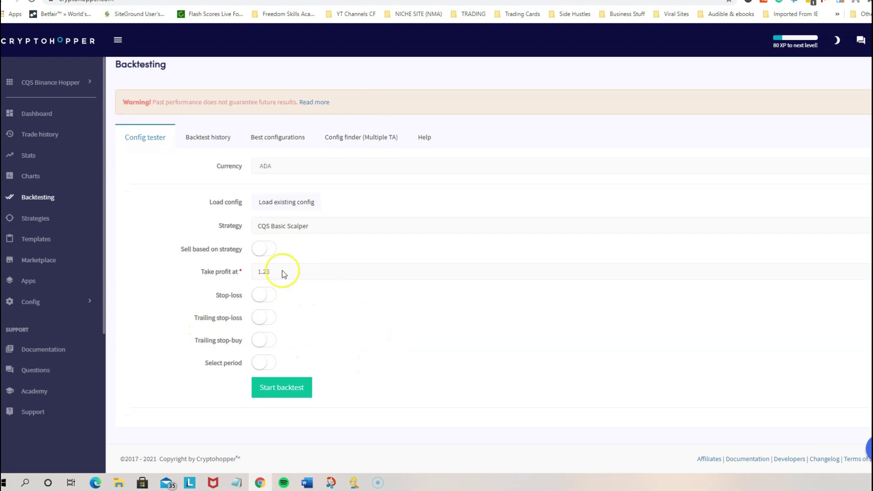
click(309, 170)
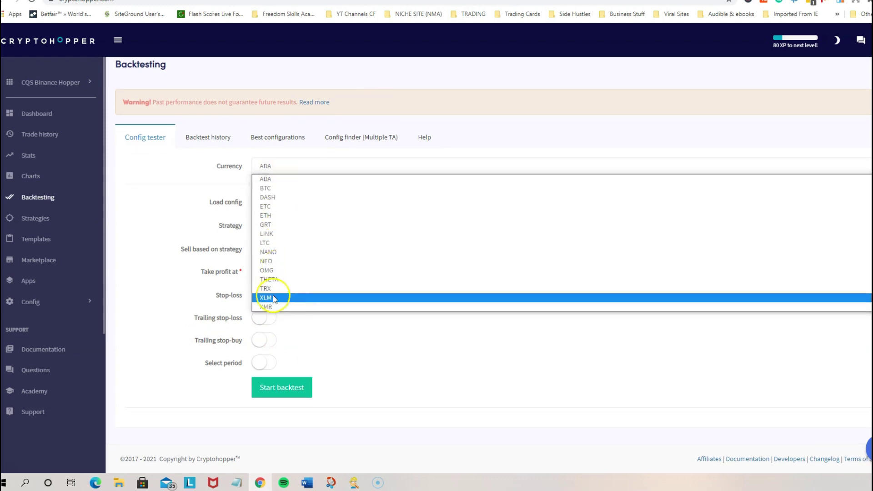
click(275, 279)
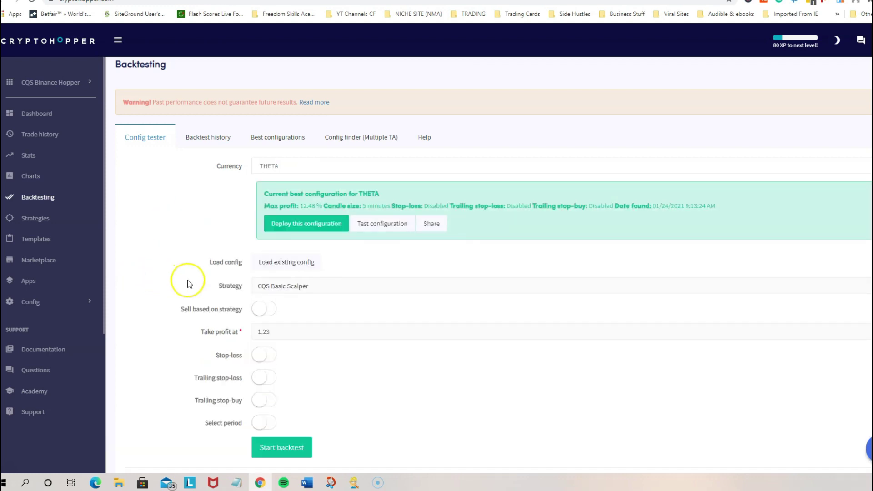
Enable period selection with the date range 01/22/2021 12:00 AM to 02/05/2021 11:59 PM and start the THETA backtest.
scroll(178, 282, down, 2)
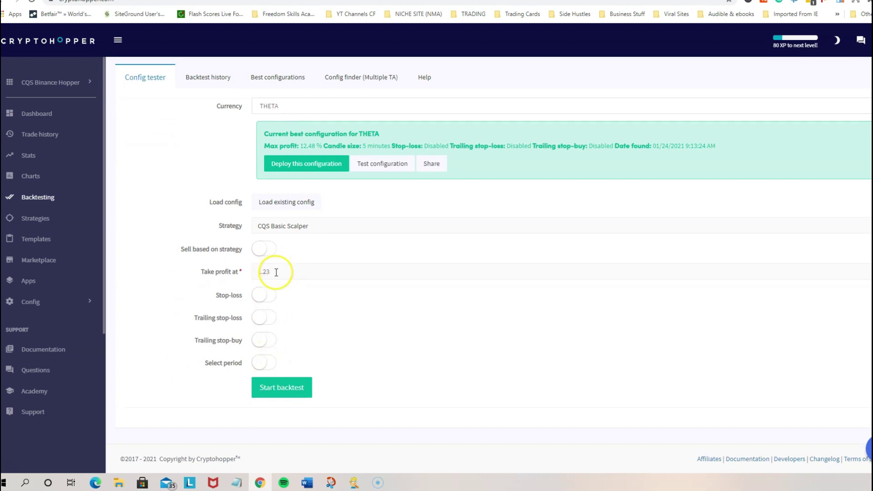
click(265, 364)
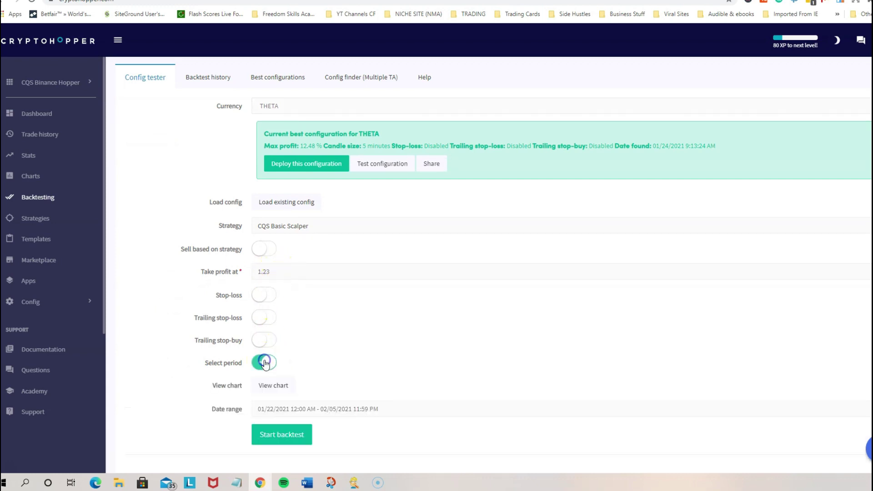
click(292, 409)
click(371, 320)
scroll(371, 320, down, 2)
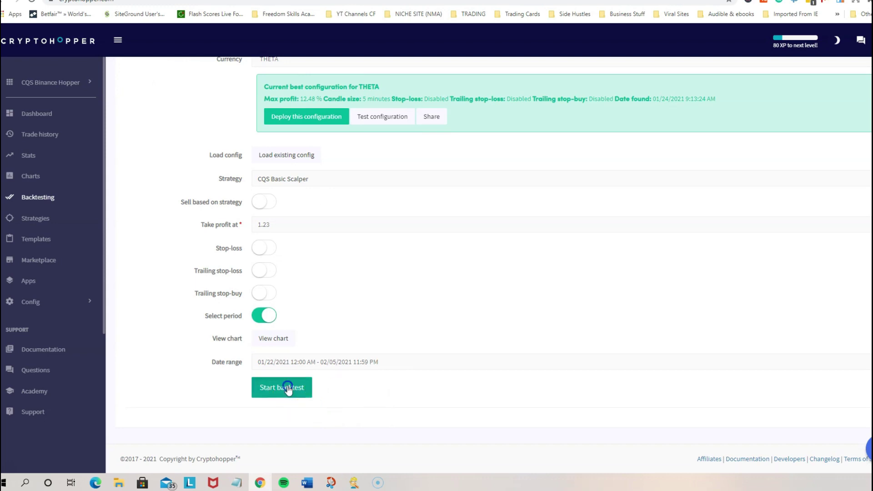
click(289, 387)
Follow the THETA backtest's progress, then examine its result summary, price chart and list of backtest trades.
scroll(220, 352, down, 3)
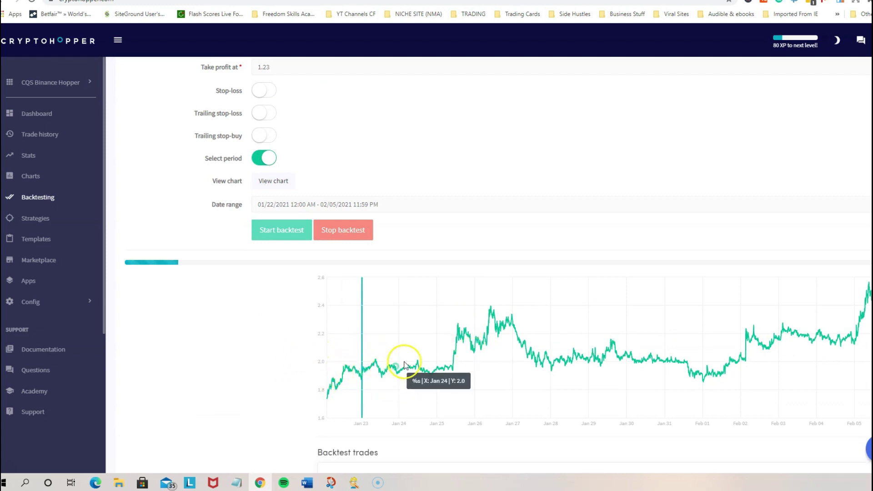
scroll(326, 371, down, 1)
scroll(326, 378, up, 1)
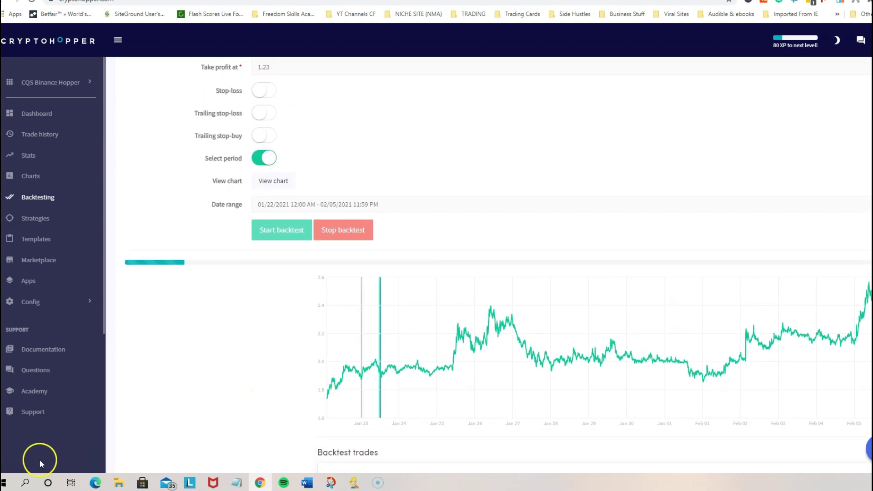
scroll(273, 394, down, 1)
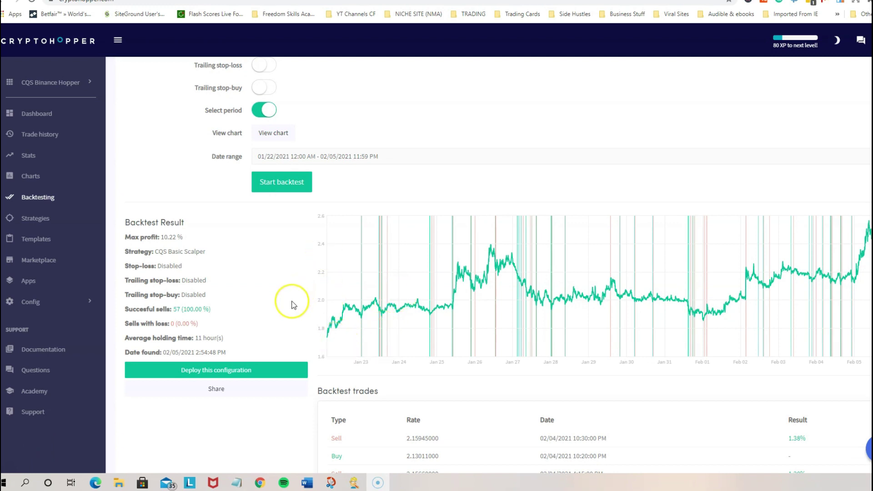
scroll(293, 304, down, 2)
scroll(323, 328, down, 2)
scroll(321, 335, up, 1)
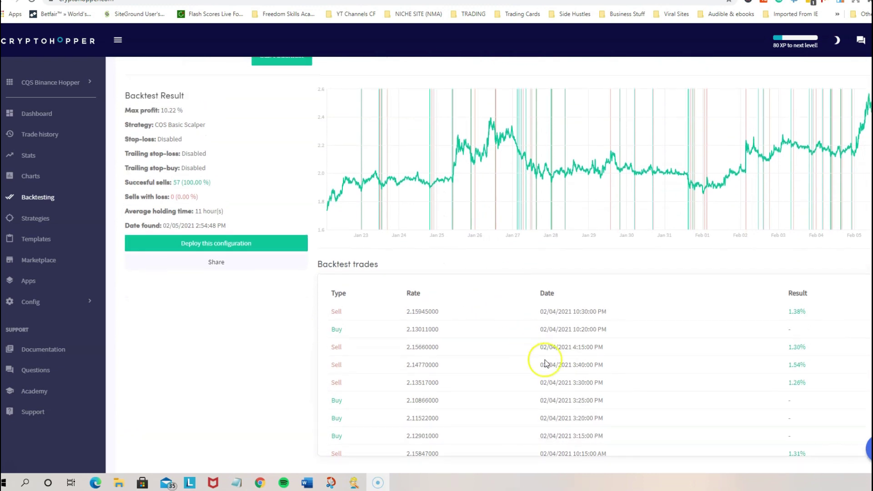
scroll(610, 355, down, 4)
scroll(656, 353, up, 4)
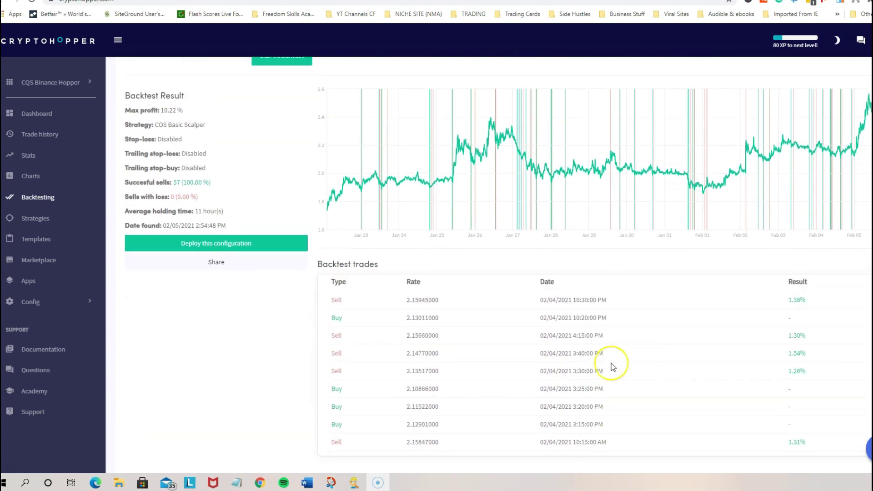
scroll(612, 366, up, 1)
scroll(213, 313, up, 1)
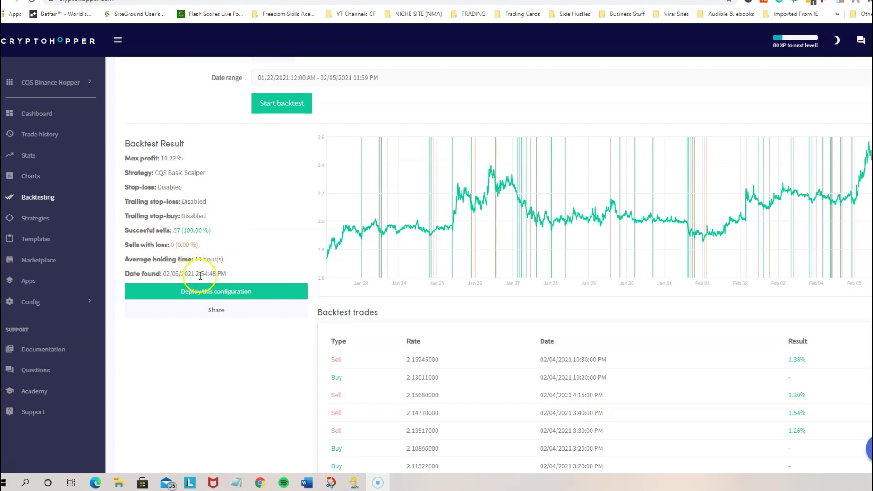
scroll(236, 268, up, 2)
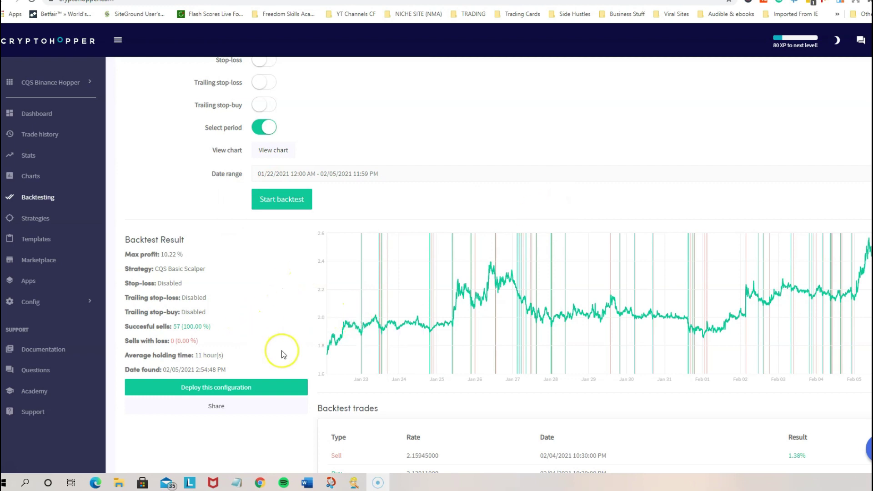
scroll(281, 354, down, 4)
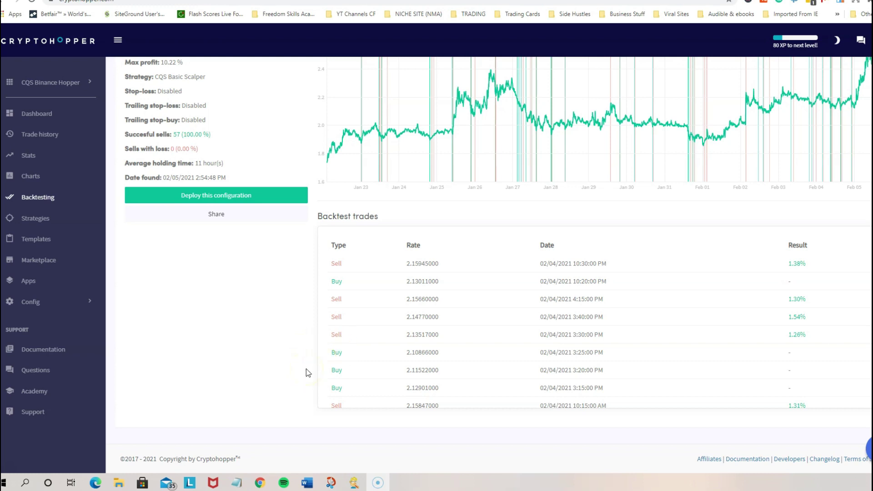
Recheck the THETA backtest's result summary and test settings, and open the charts page.
scroll(306, 369, up, 3)
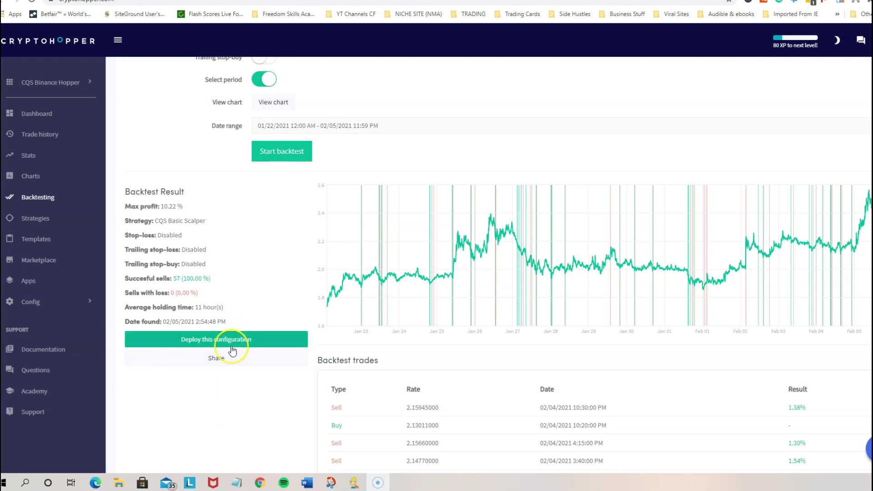
scroll(237, 386, up, 2)
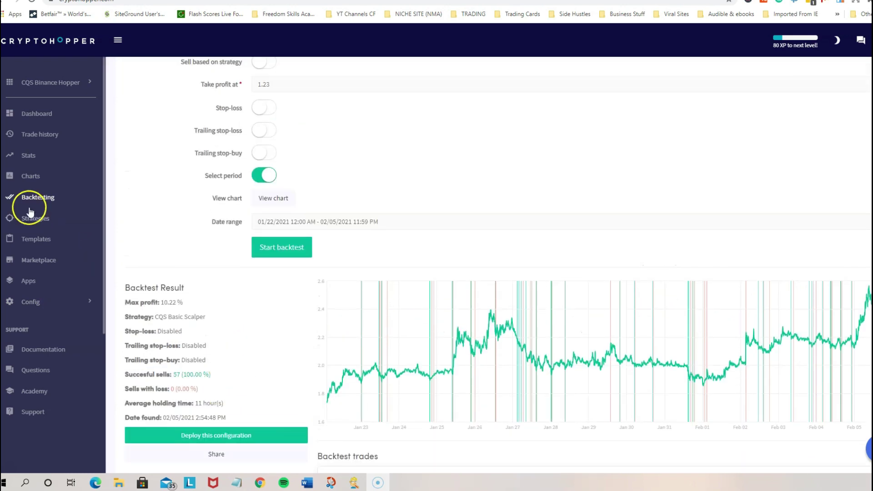
click(30, 186)
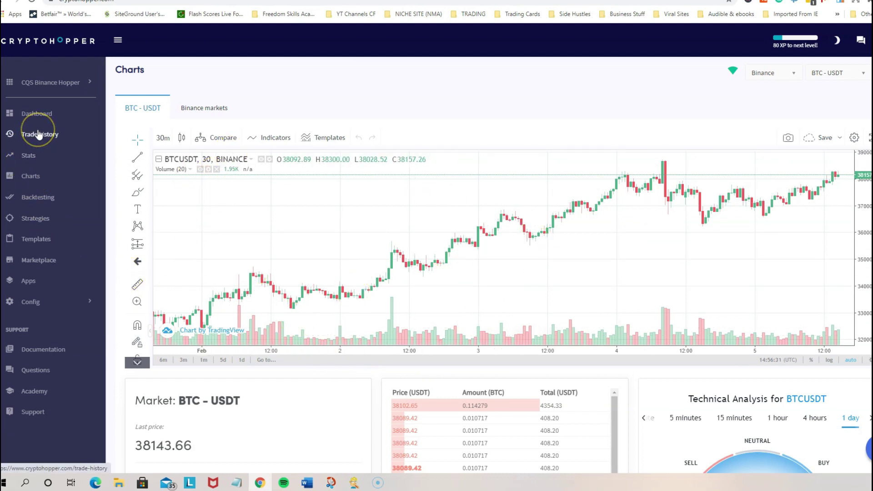
Open the hopper's statistics and examine the trigger profits, per-coin figures and the chart of total USDT in assets.
click(25, 159)
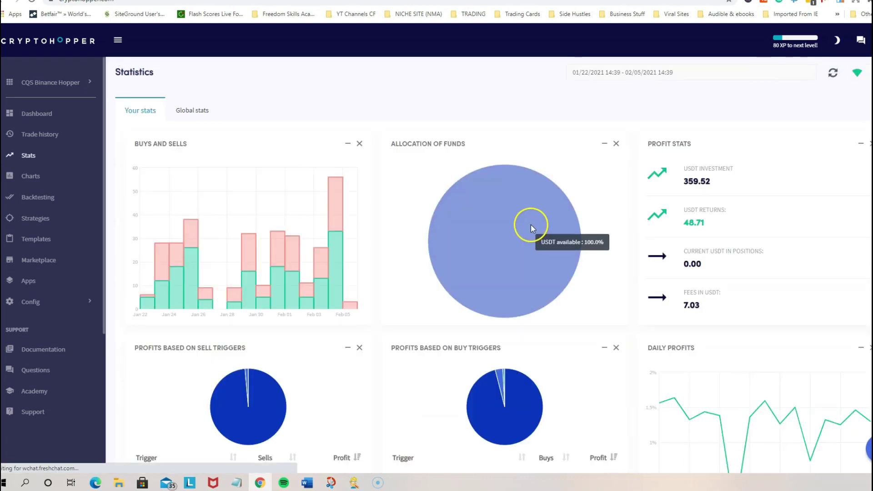
scroll(579, 285, down, 4)
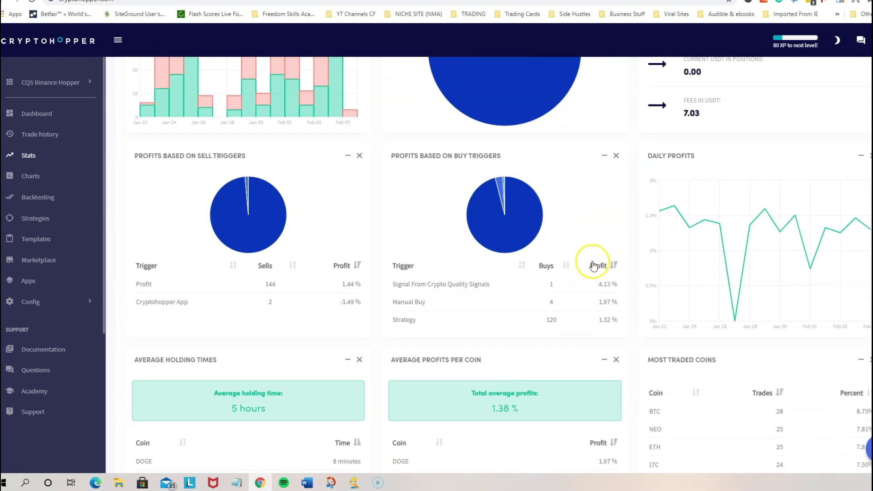
scroll(588, 260, down, 5)
scroll(596, 340, down, 3)
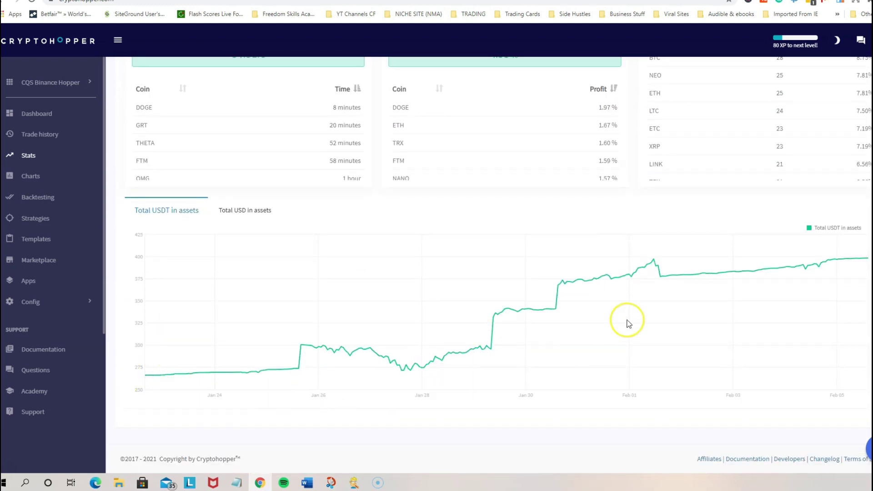
mouse_move(869, 260)
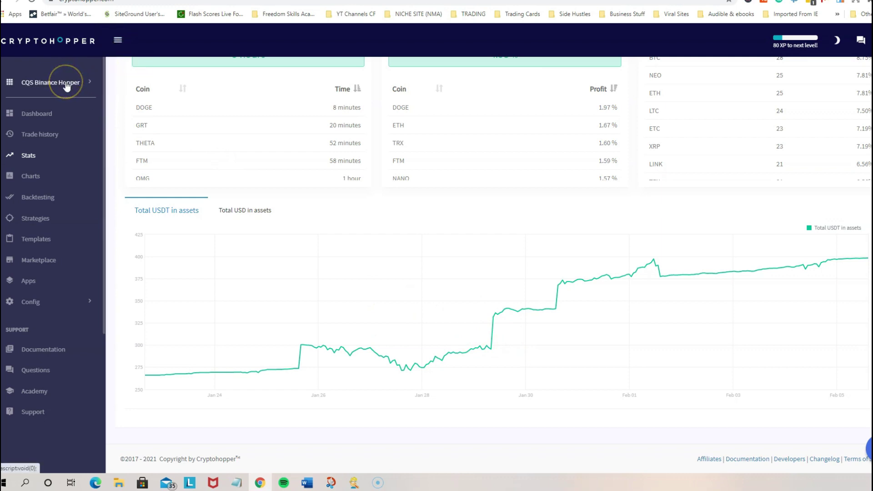
mouse_move(522, 313)
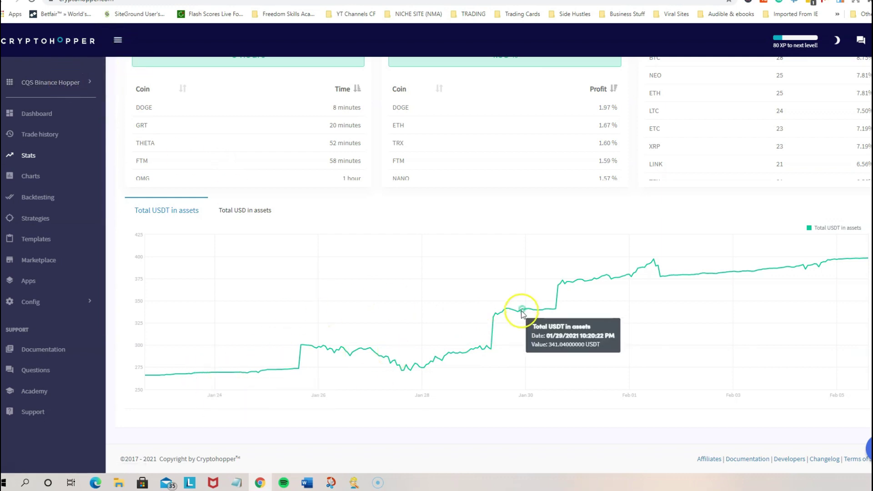